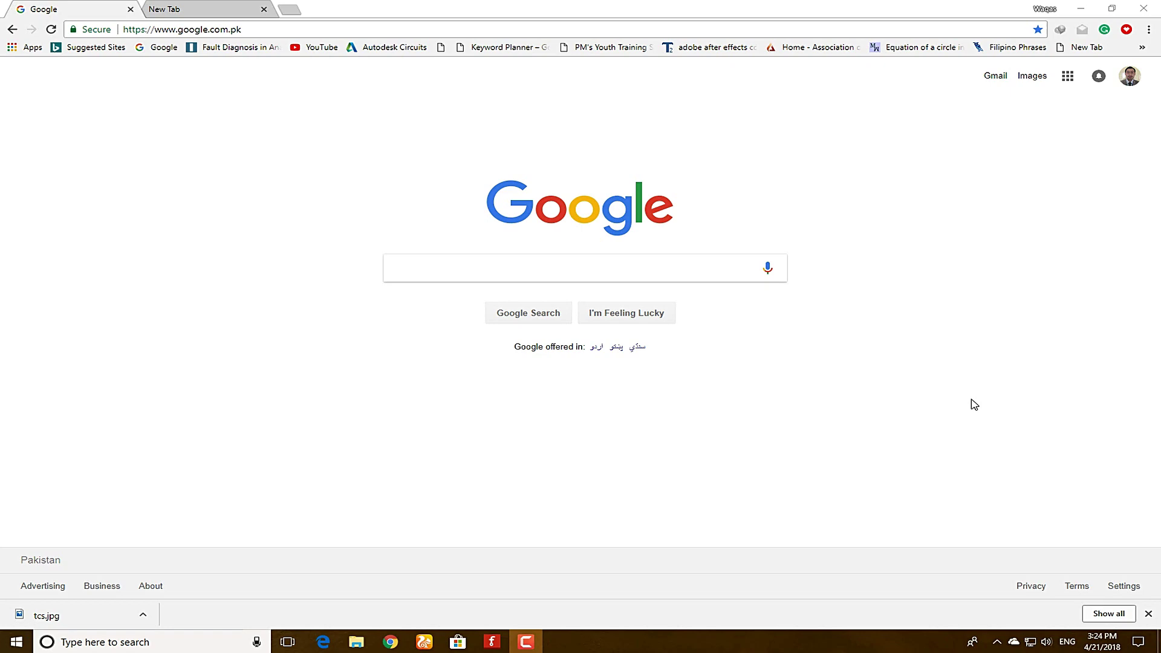
# - Search Google for tinkercad.com and open the Tinkercad site from the results
pyautogui.click(451, 266)
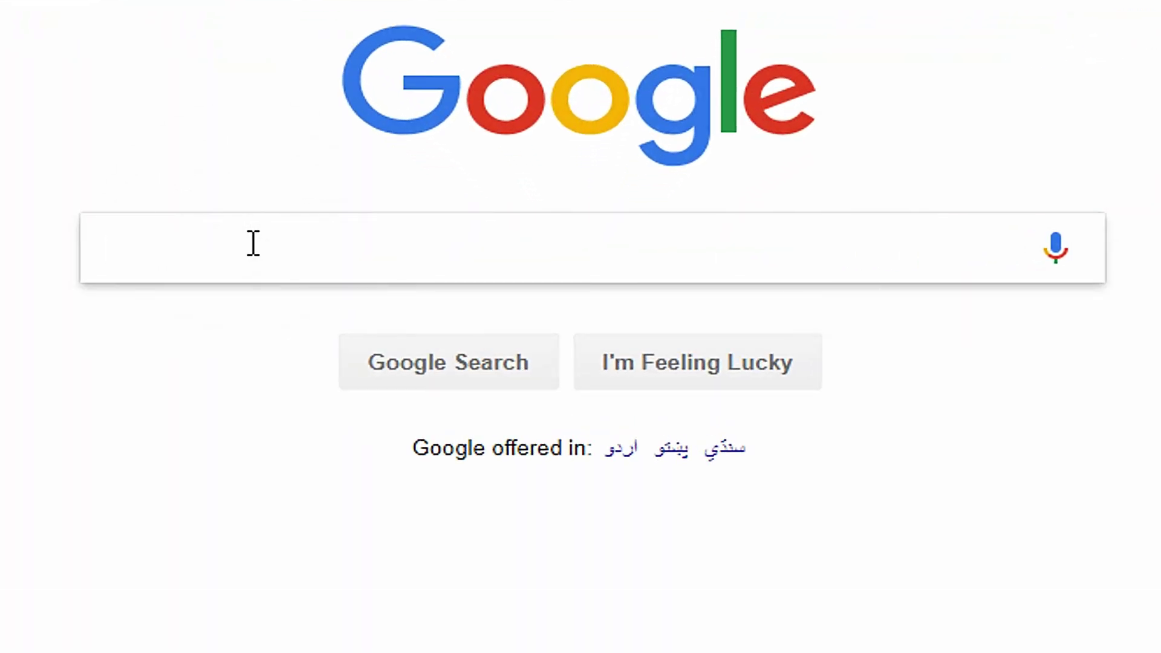
pyautogui.write('tinke')
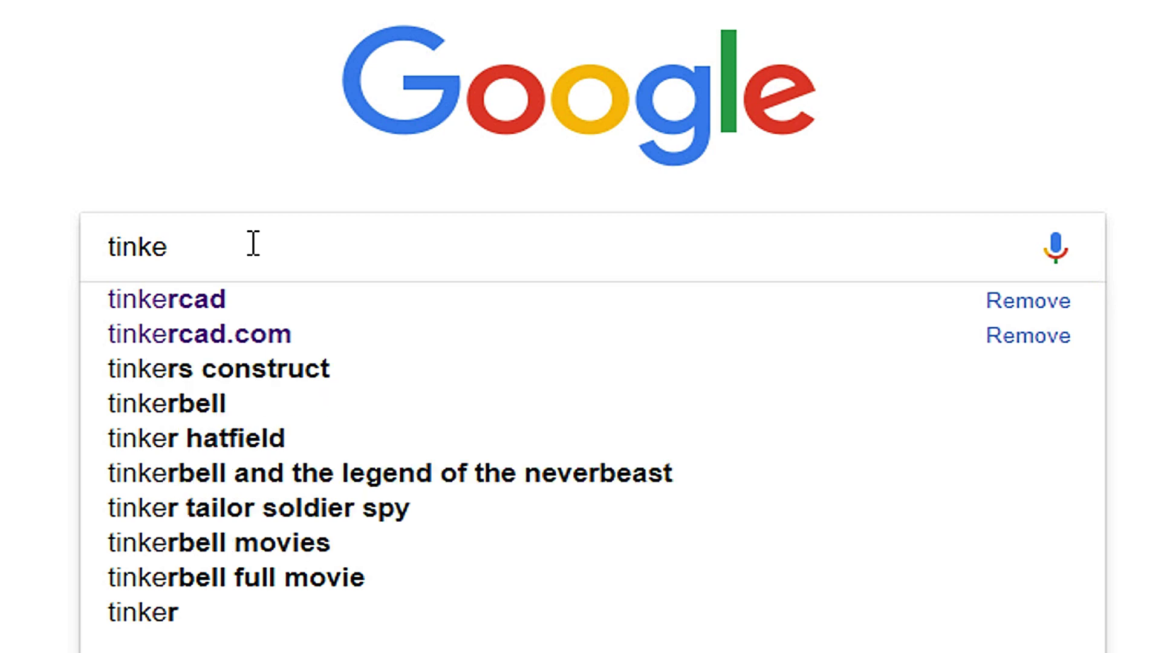
pyautogui.write('rca')
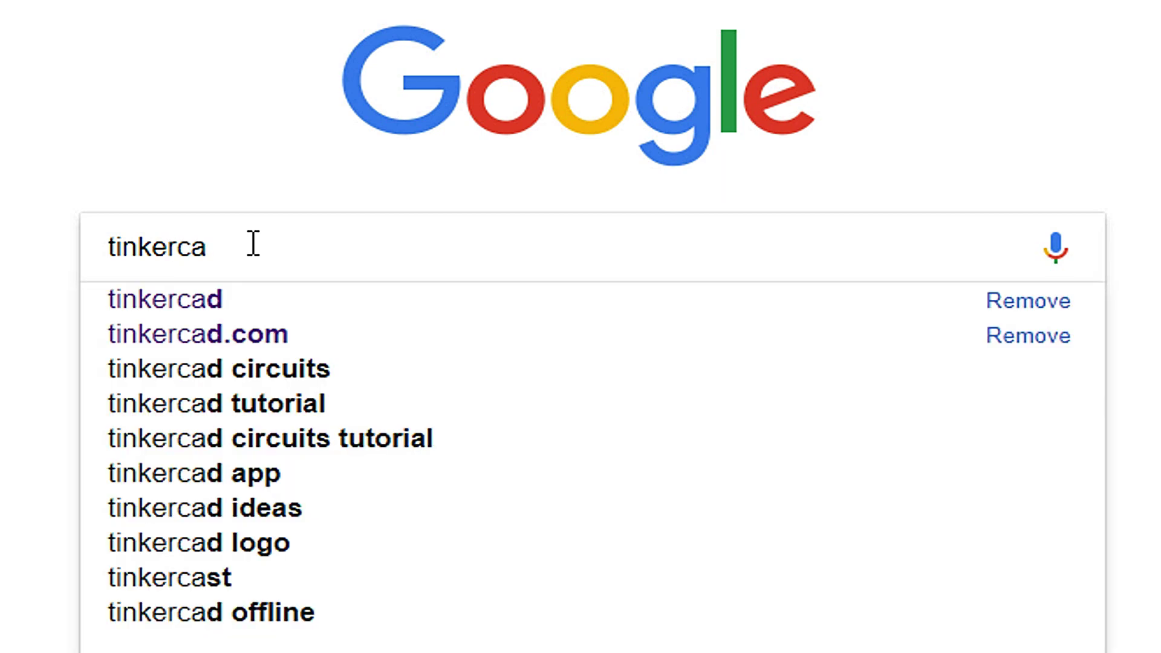
pyautogui.write('d')
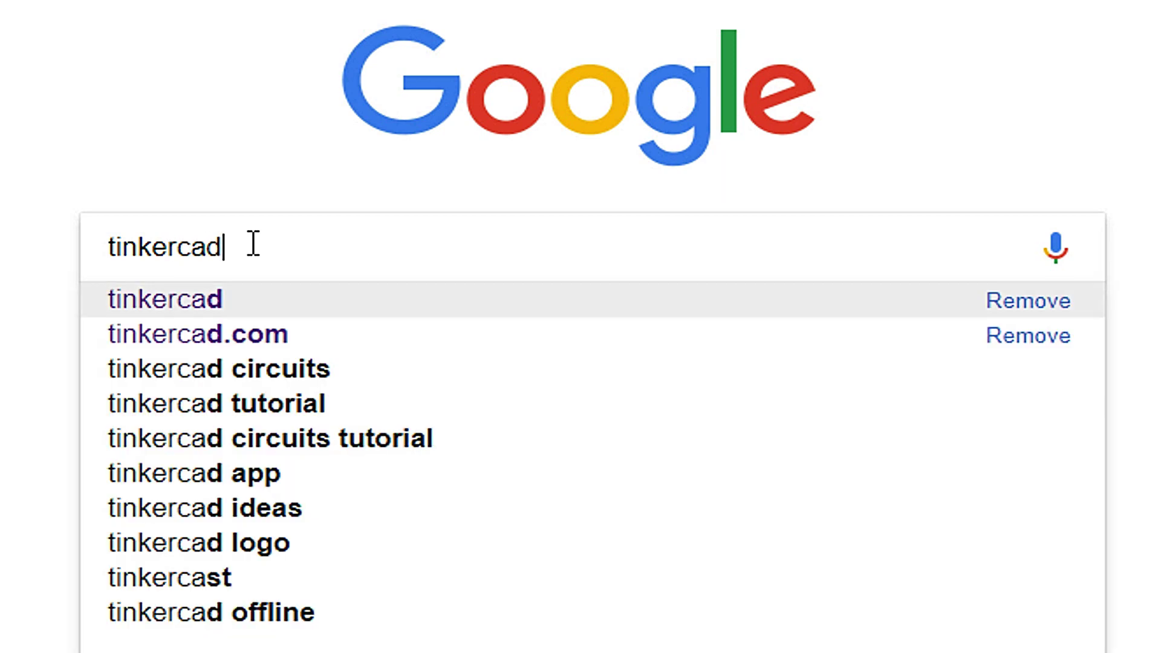
pyautogui.write('.com')
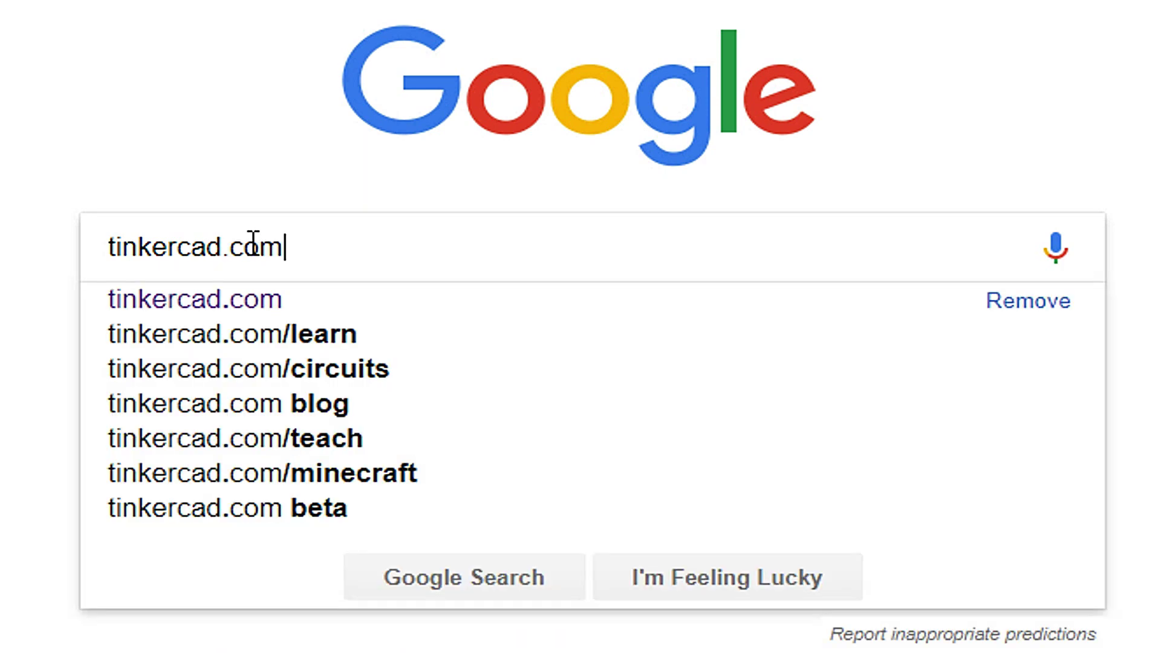
pyautogui.press('Return')
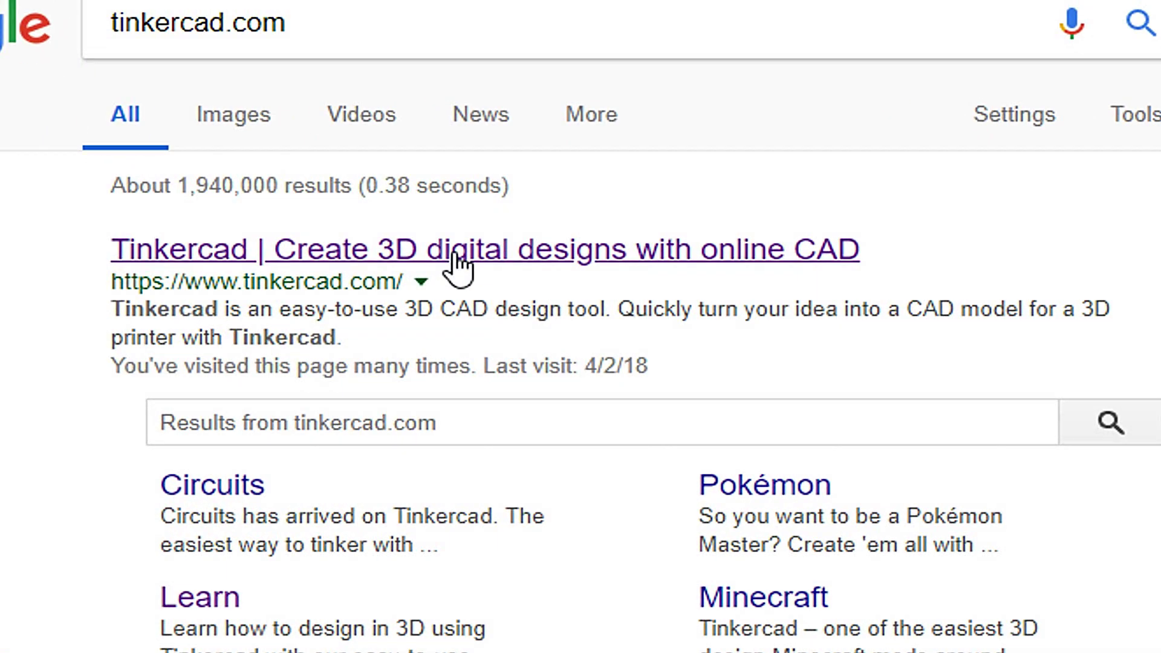
pyautogui.click(791, 260)
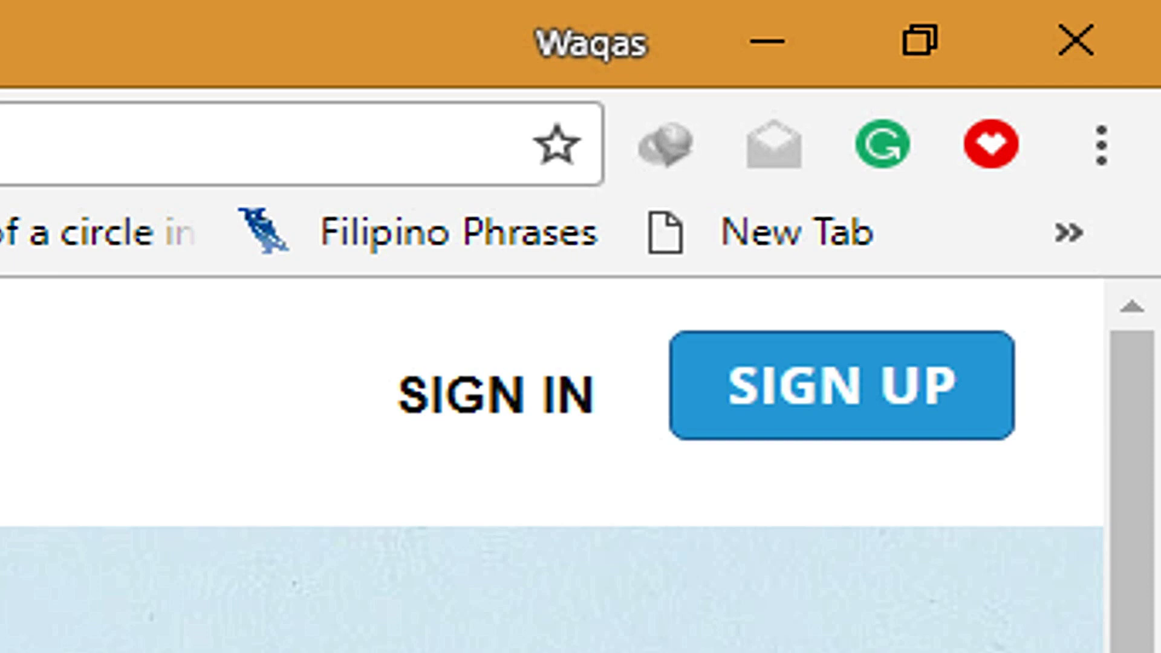
# - Sign in to Tinkercad with the Facebook social provider login
pyautogui.click(476, 401)
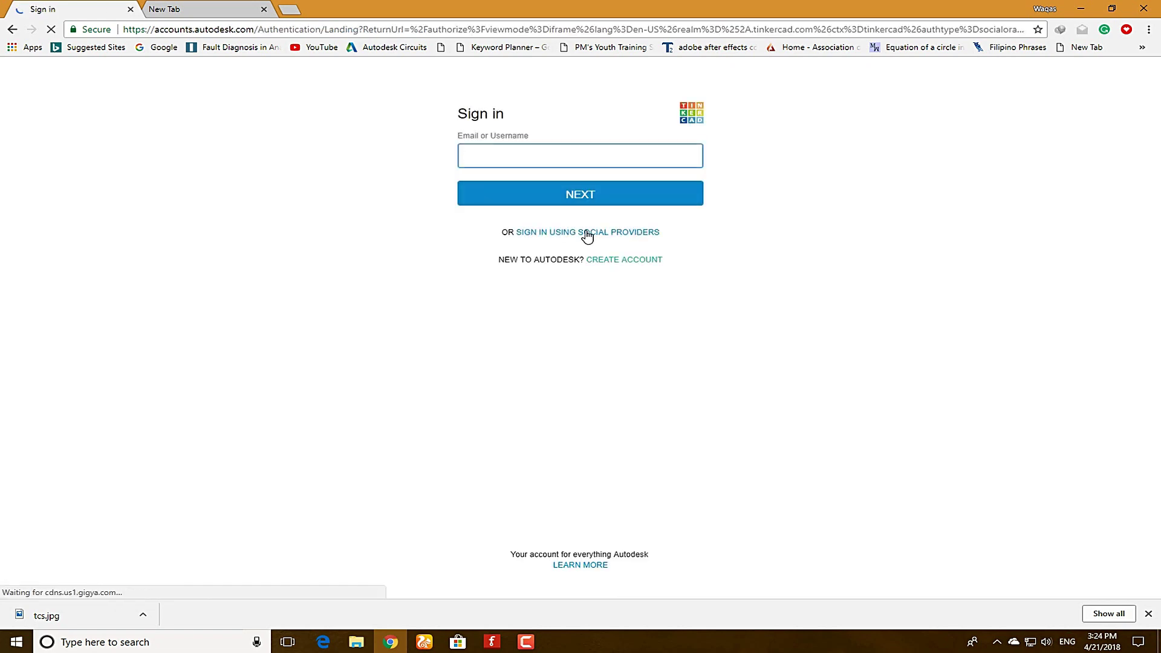
pyautogui.click(586, 235)
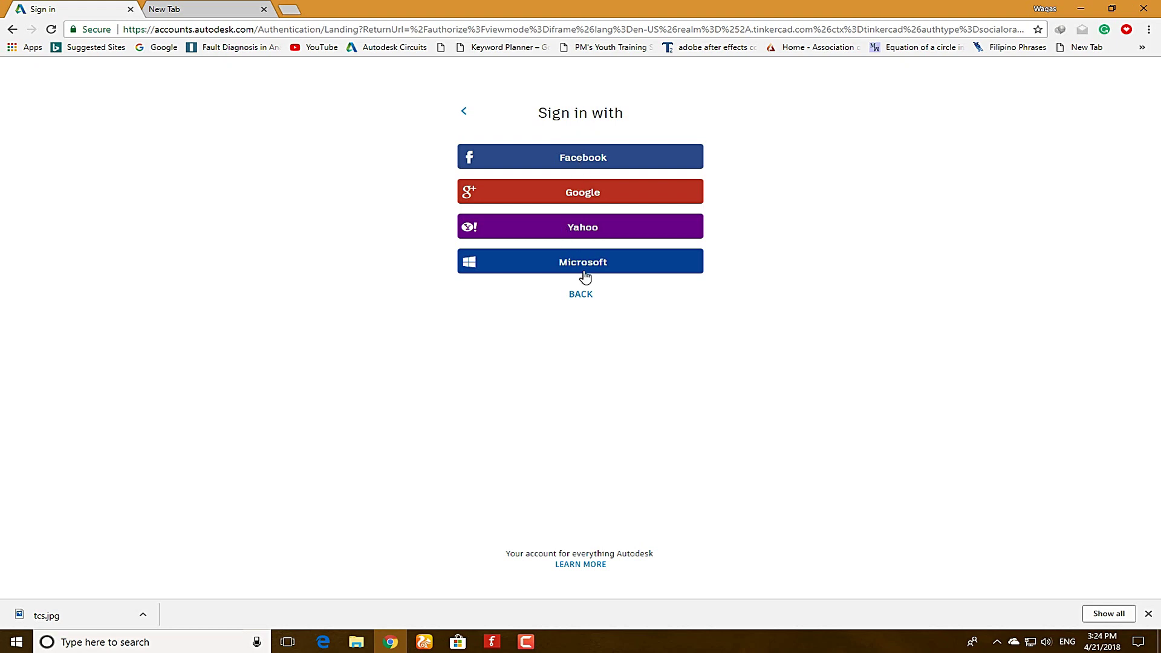
pyautogui.click(588, 164)
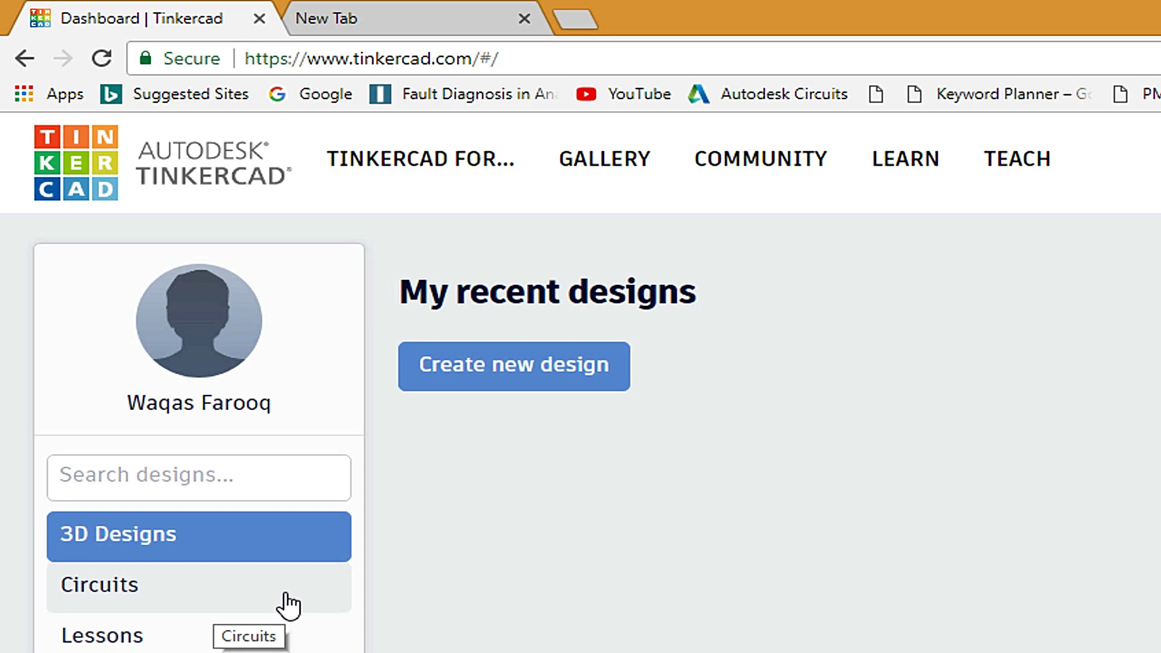
# - Switch the dashboard to the Circuits designs list
pyautogui.click(185, 585)
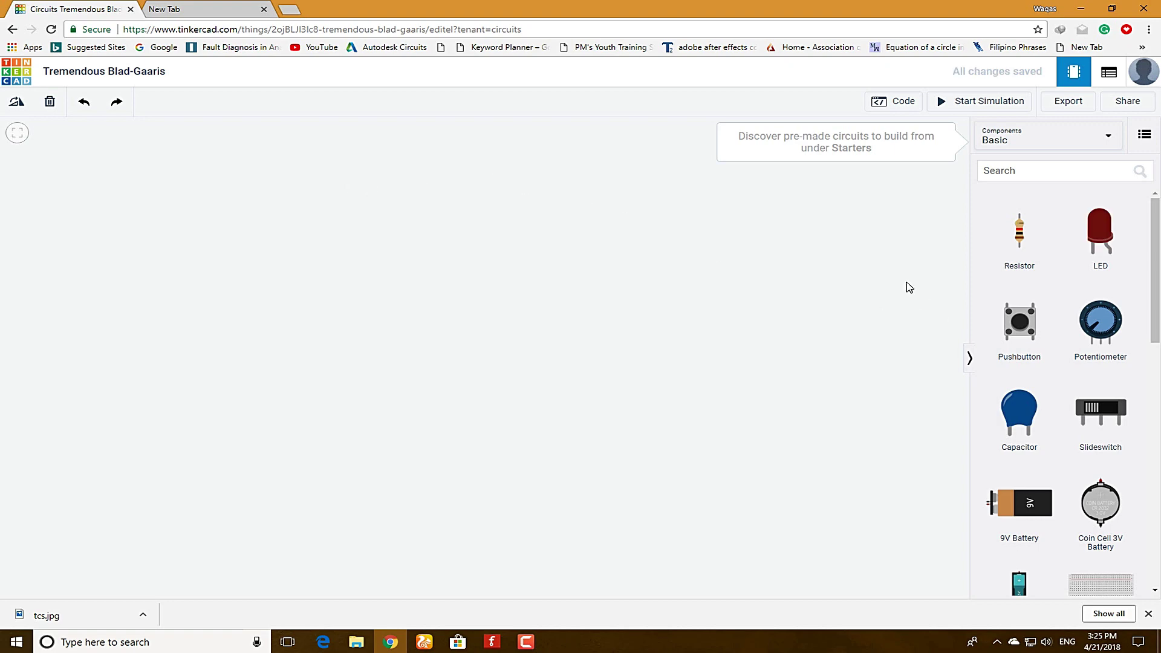
# - Switch the Components panel from Basic to All components
pyautogui.scroll(-10, 1076, 219)
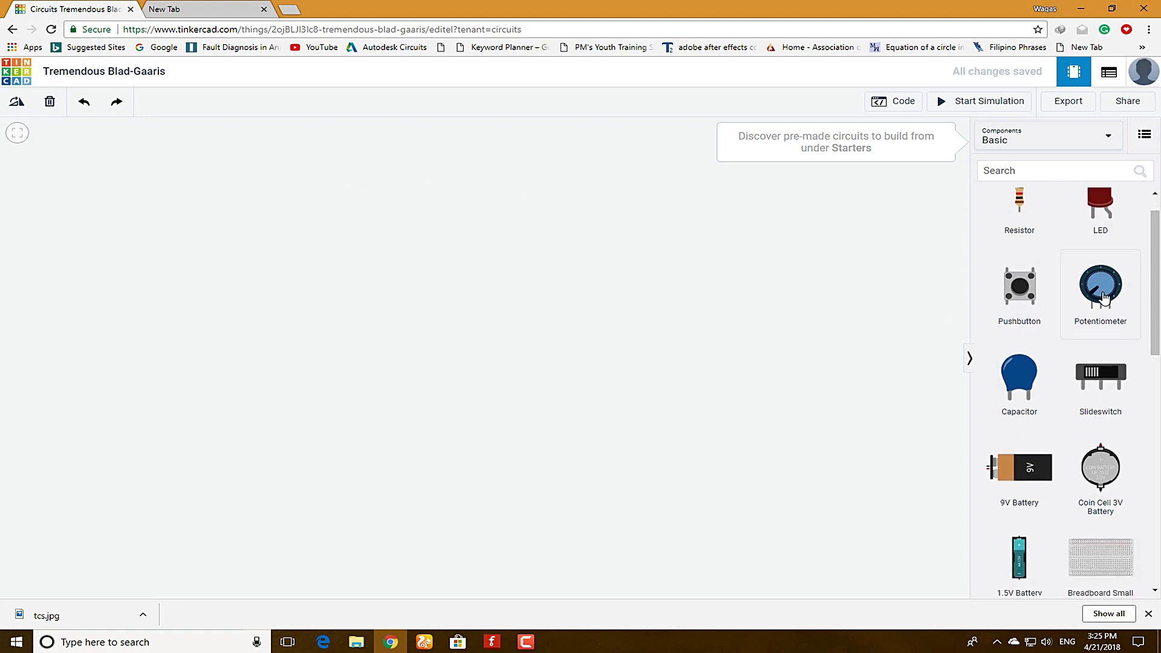
pyautogui.scroll(10, 1068, 560)
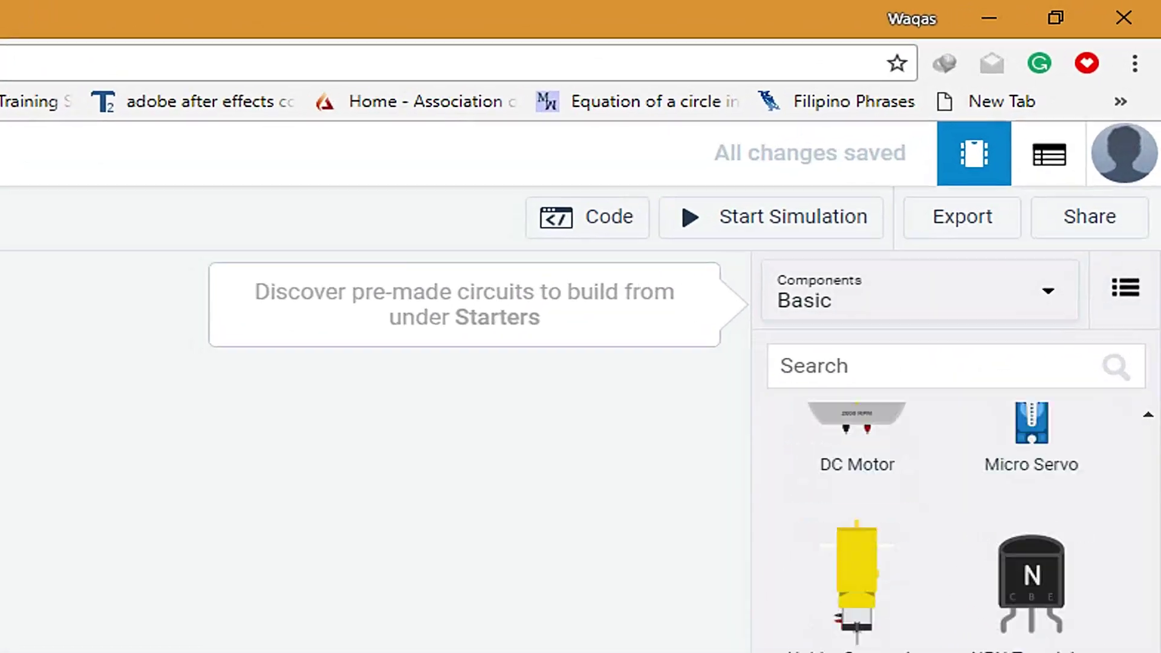
pyautogui.scroll(-5, 1061, 369)
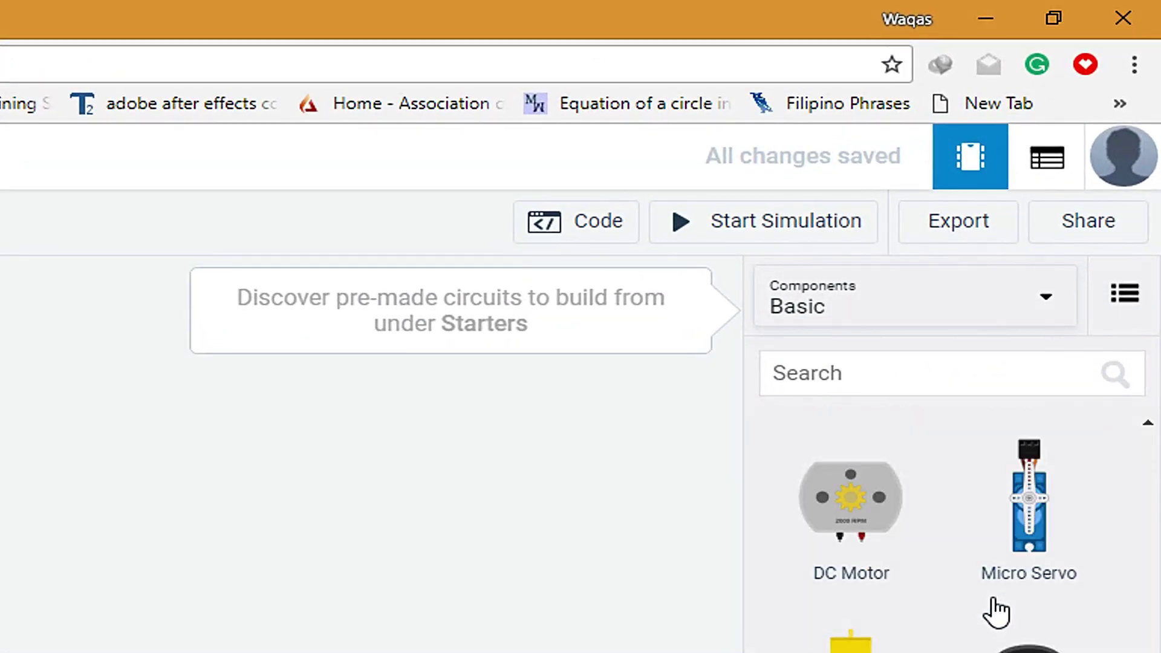
pyautogui.scroll(-3, 996, 612)
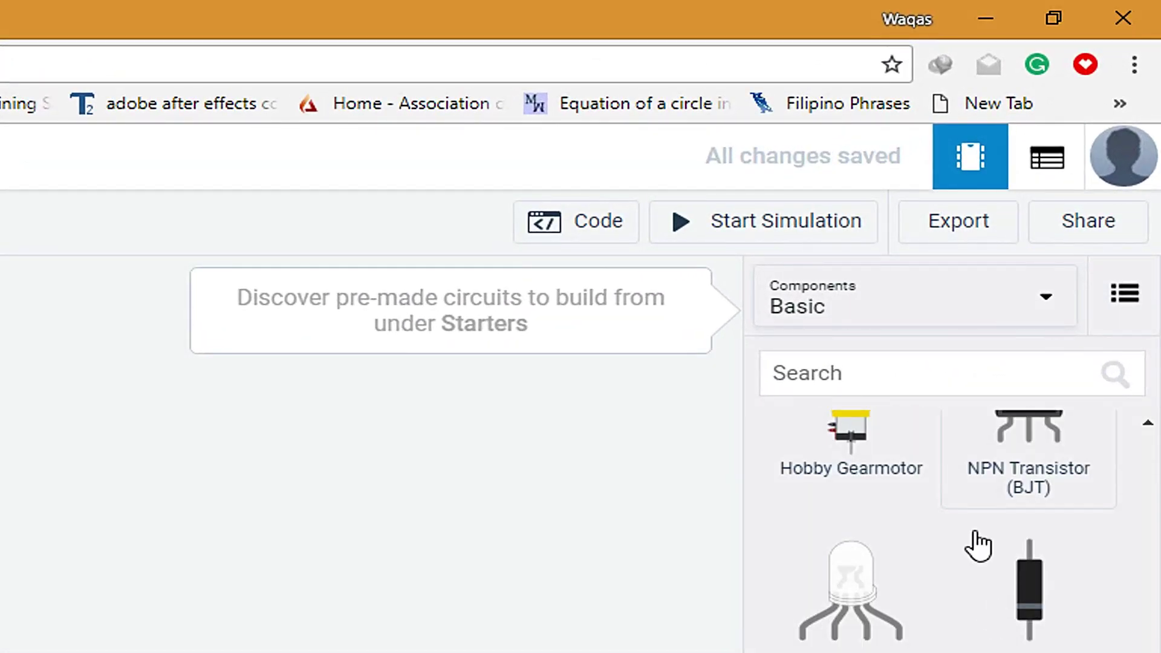
pyautogui.click(902, 314)
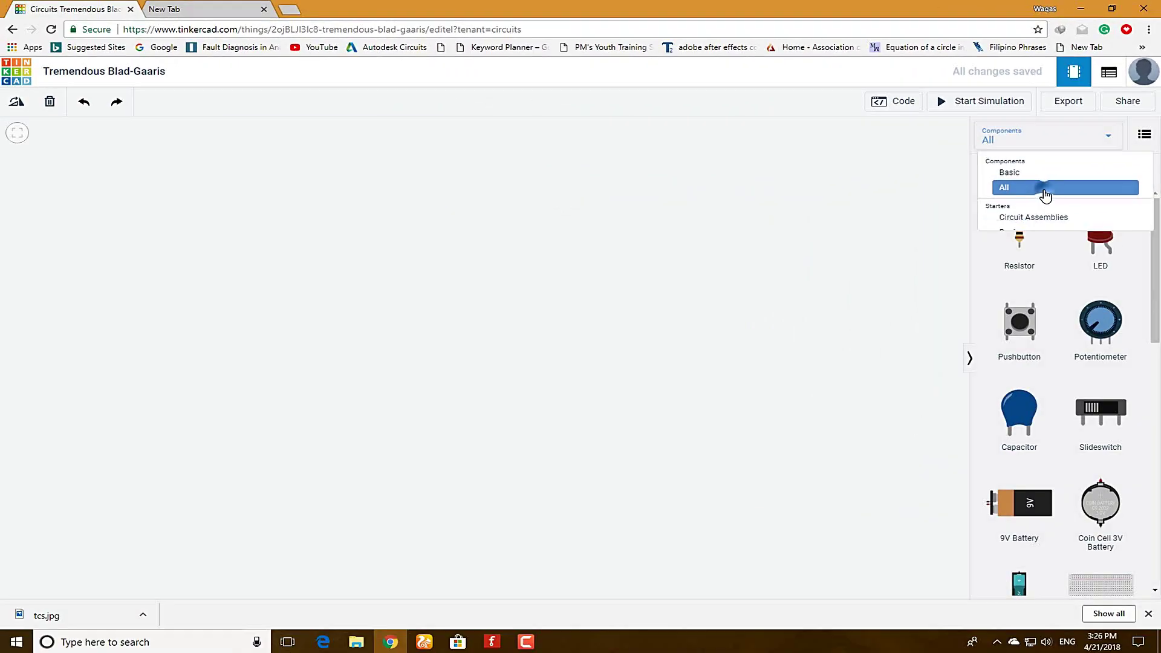
pyautogui.click(856, 423)
# - Browse the full component list for the coin cell battery
pyautogui.scroll(-1, 893, 626)
pyautogui.scroll(-20, 1040, 277)
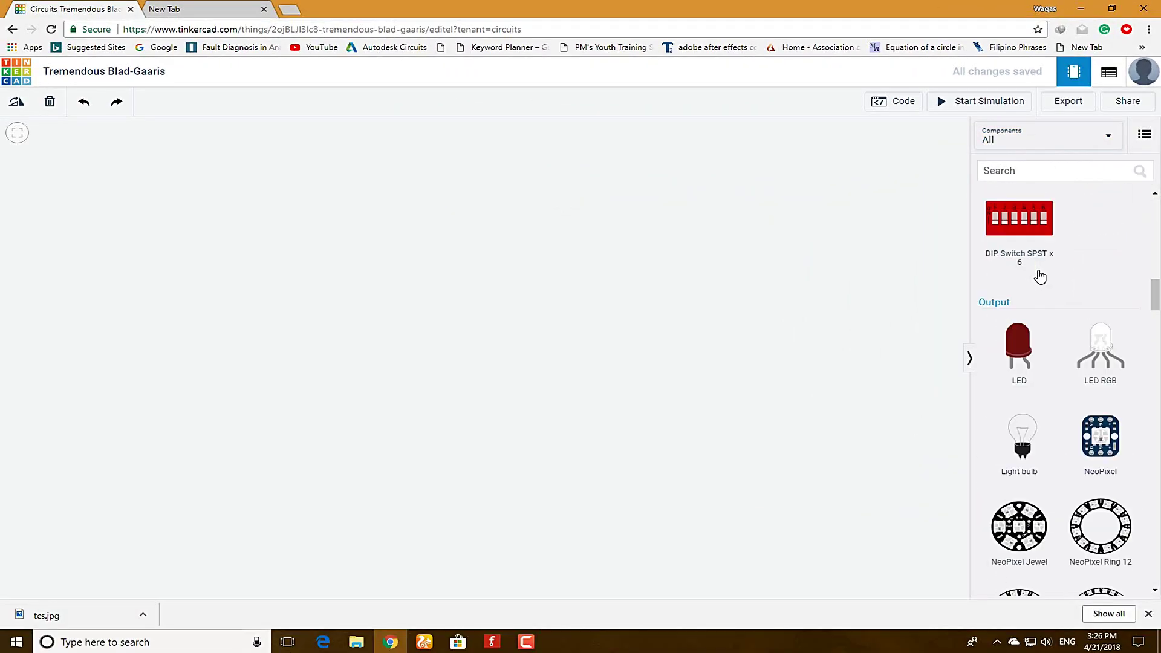
pyautogui.scroll(-20, 1040, 277)
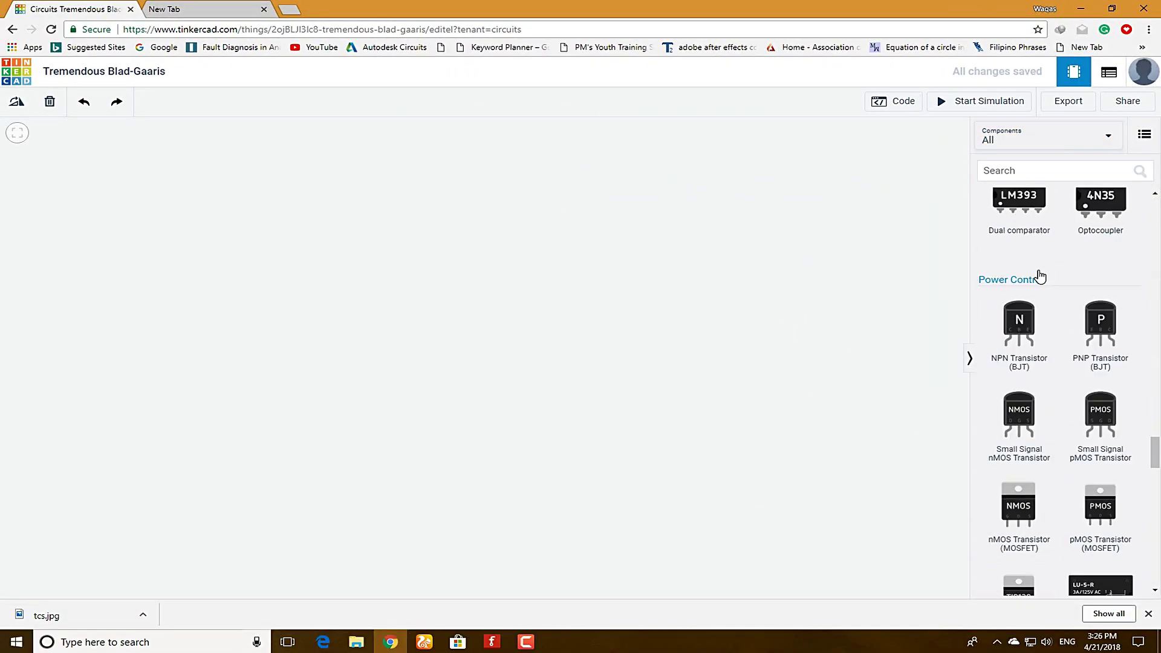
pyautogui.scroll(-5, 1034, 350)
pyautogui.scroll(15, 1033, 363)
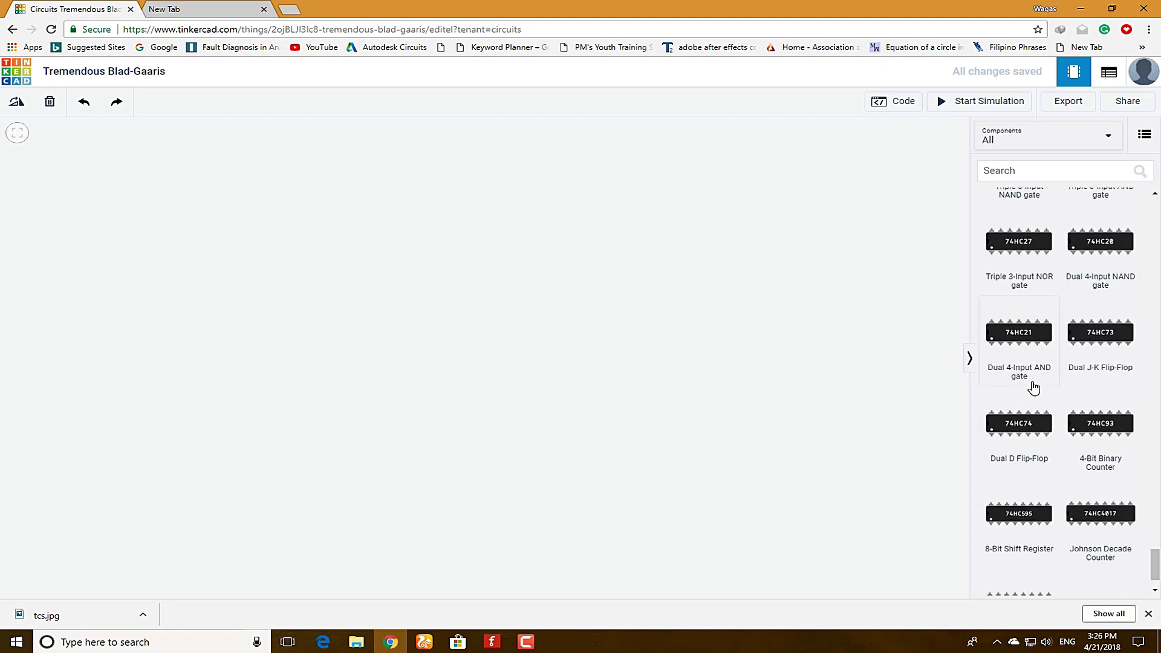
pyautogui.scroll(20, 1034, 387)
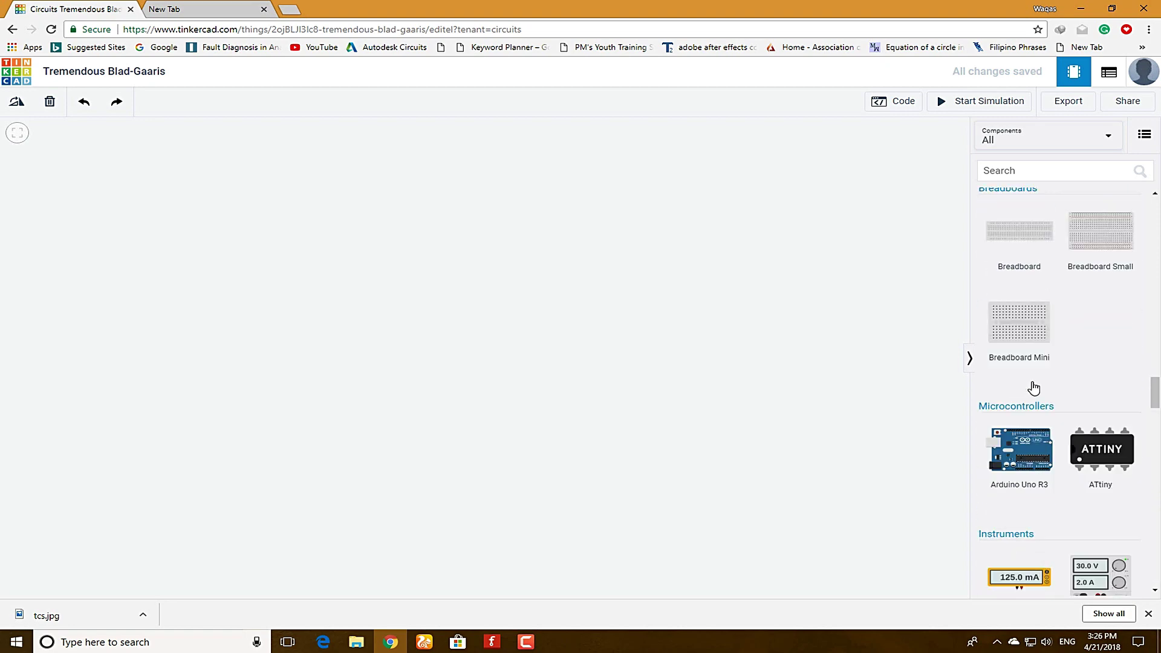
pyautogui.scroll(15, 1035, 387)
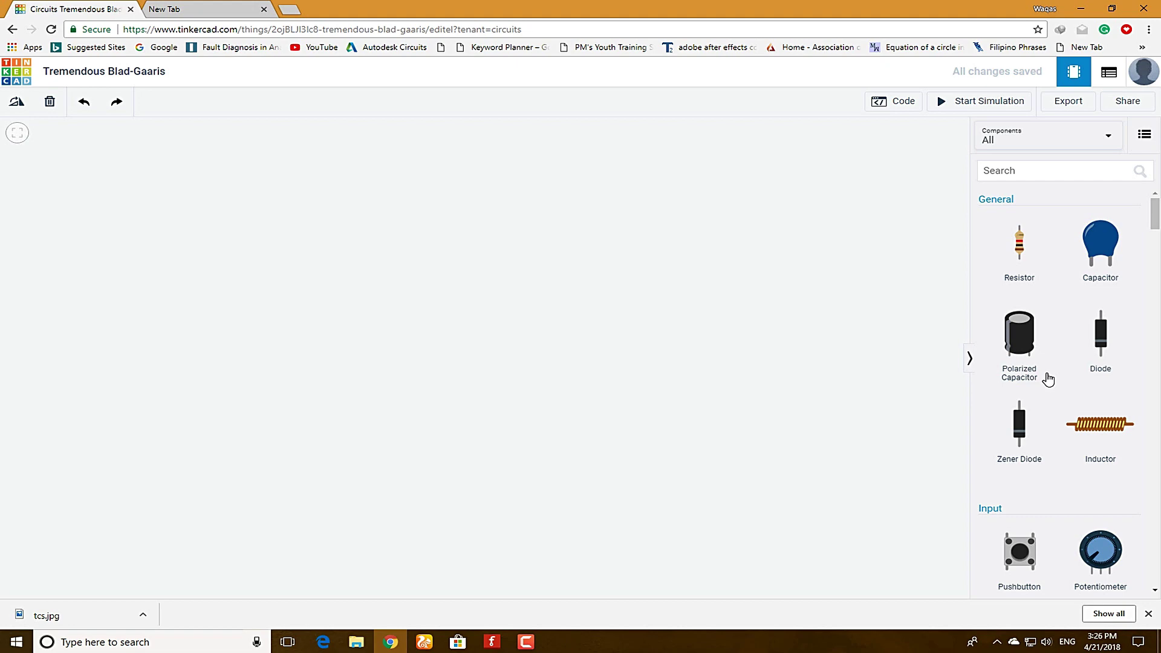
pyautogui.scroll(-10, 1048, 367)
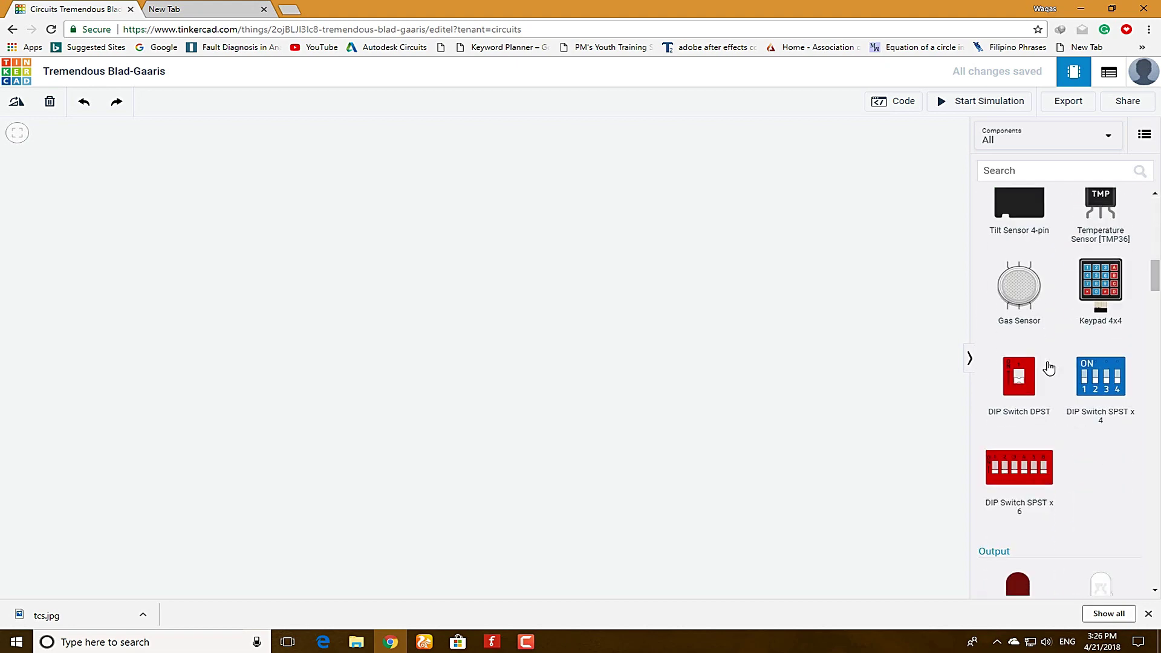
pyautogui.scroll(-10, 1049, 368)
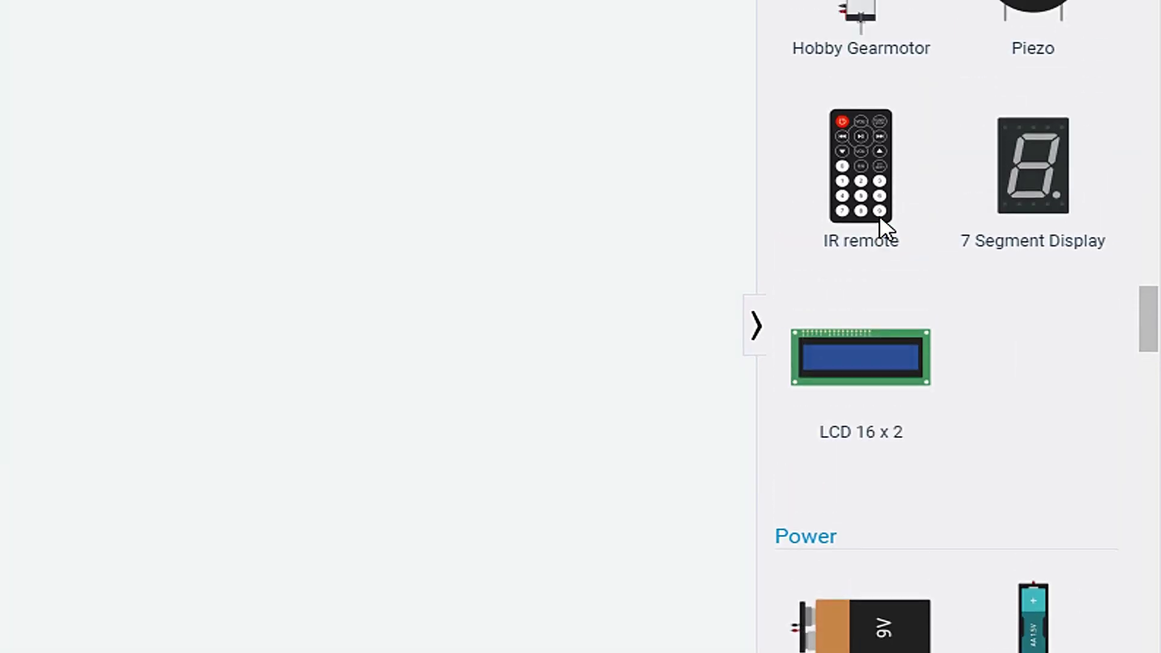
pyautogui.scroll(10, 880, 221)
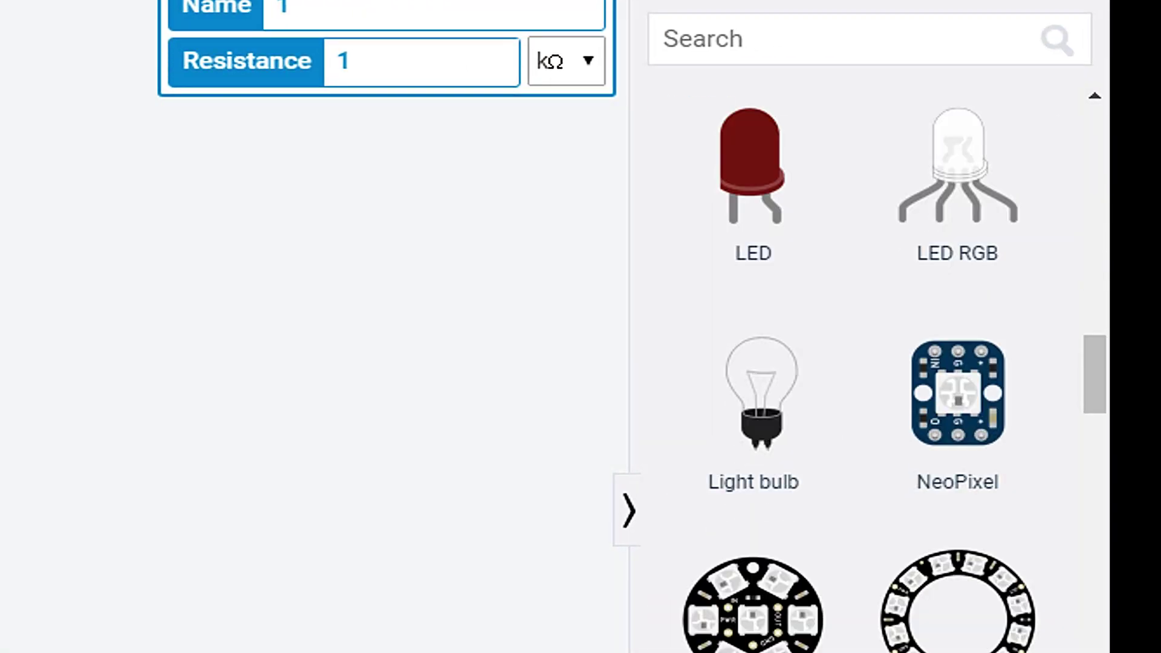
# - Place a second LED and line both red LEDs up in a row left of the battery
pyautogui.moveTo(767, 228); pyautogui.dragTo(550, 502)
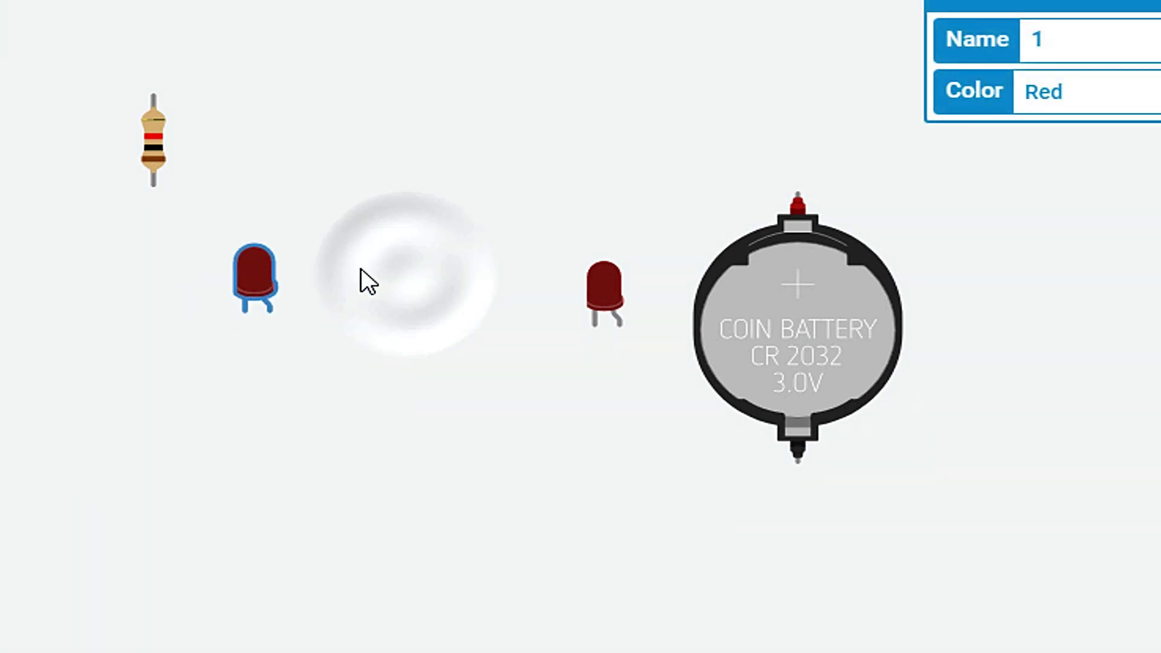
pyautogui.moveTo(362, 268); pyautogui.dragTo(527, 217)
pyautogui.moveTo(402, 269); pyautogui.dragTo(290, 218)
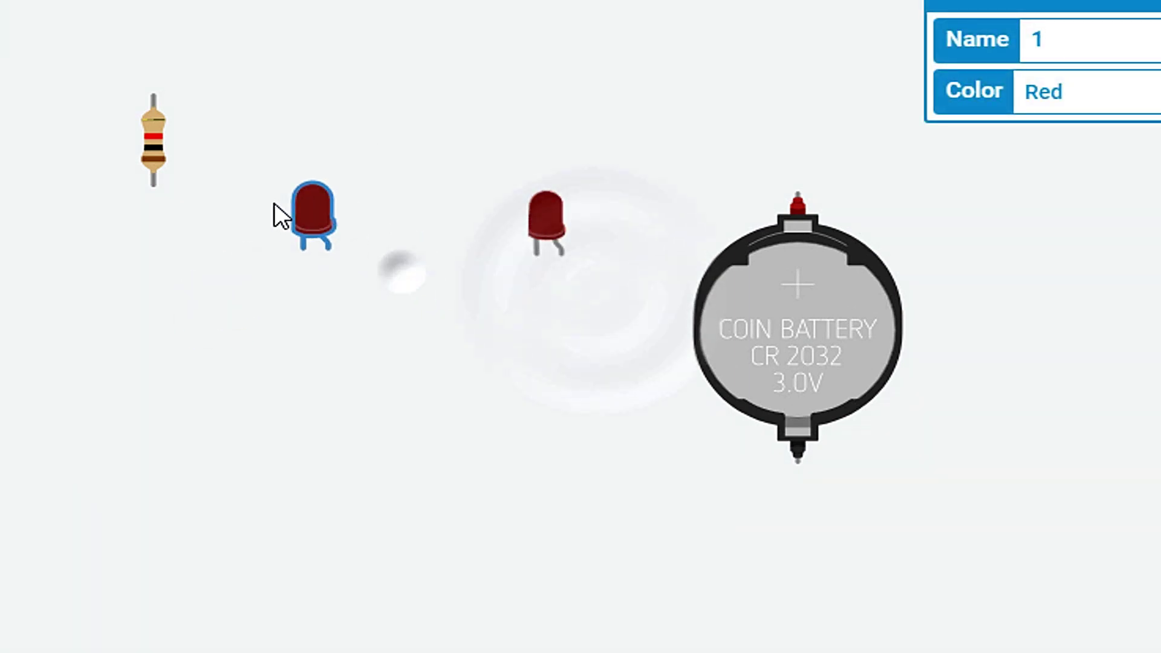
pyautogui.moveTo(537, 221); pyautogui.dragTo(487, 175)
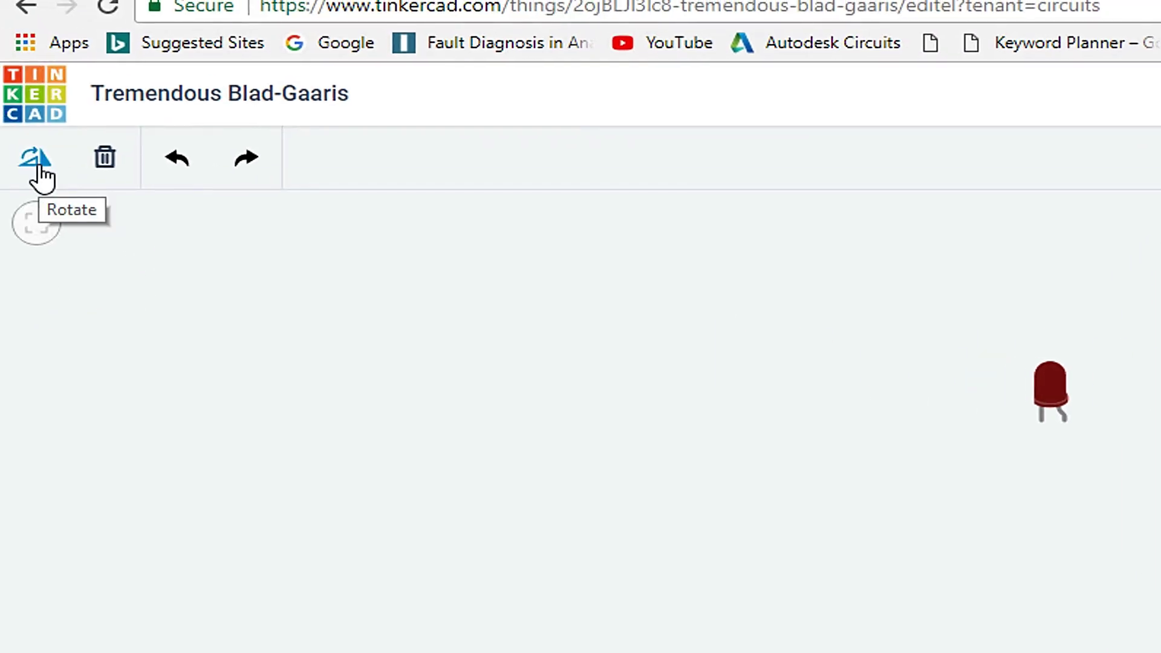
# - Rotate the resistor horizontal beside the battery and wire battery + to resistor Terminal 2
pyautogui.click(36, 160)
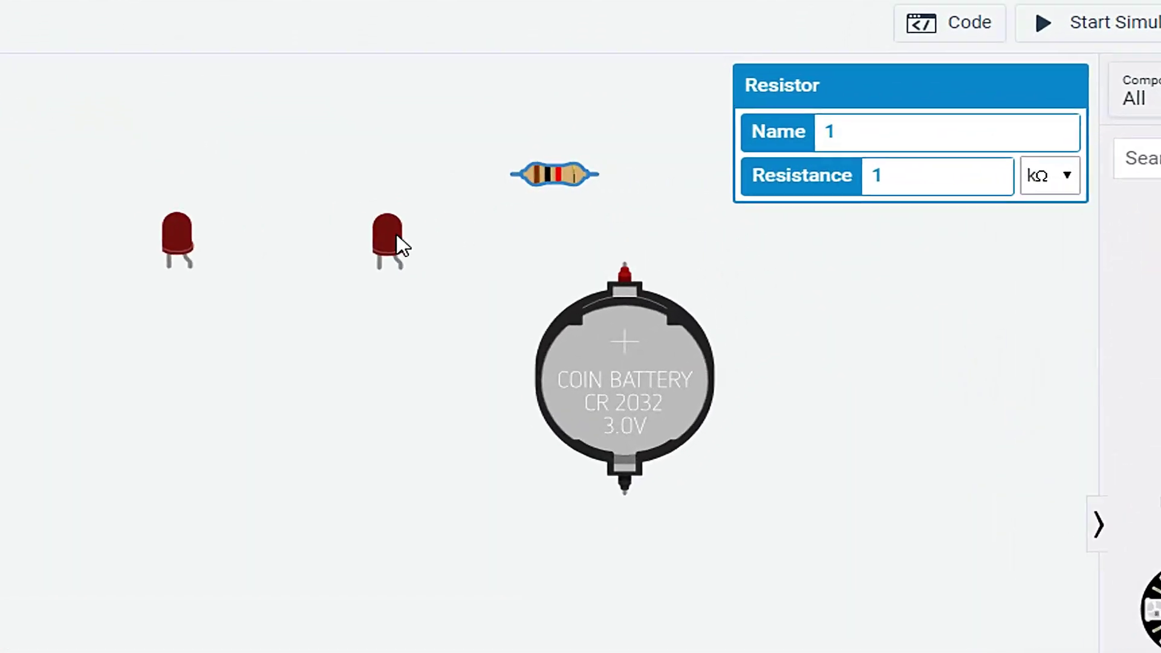
pyautogui.click(599, 211)
pyautogui.moveTo(513, 176); pyautogui.dragTo(455, 211)
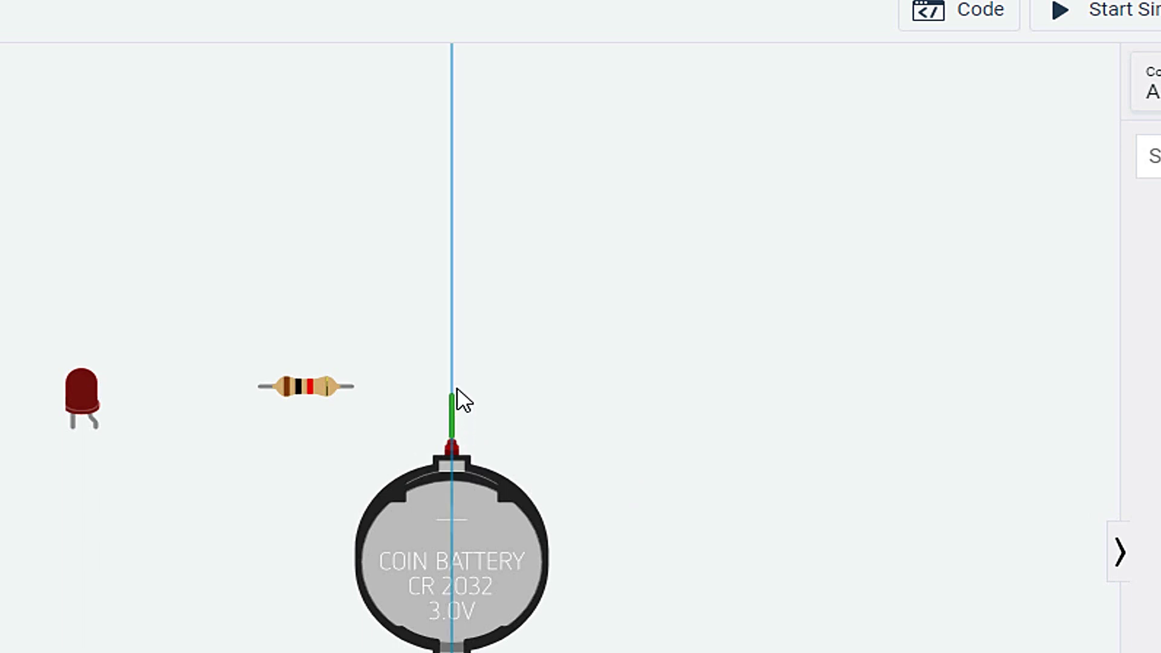
pyautogui.click(352, 387)
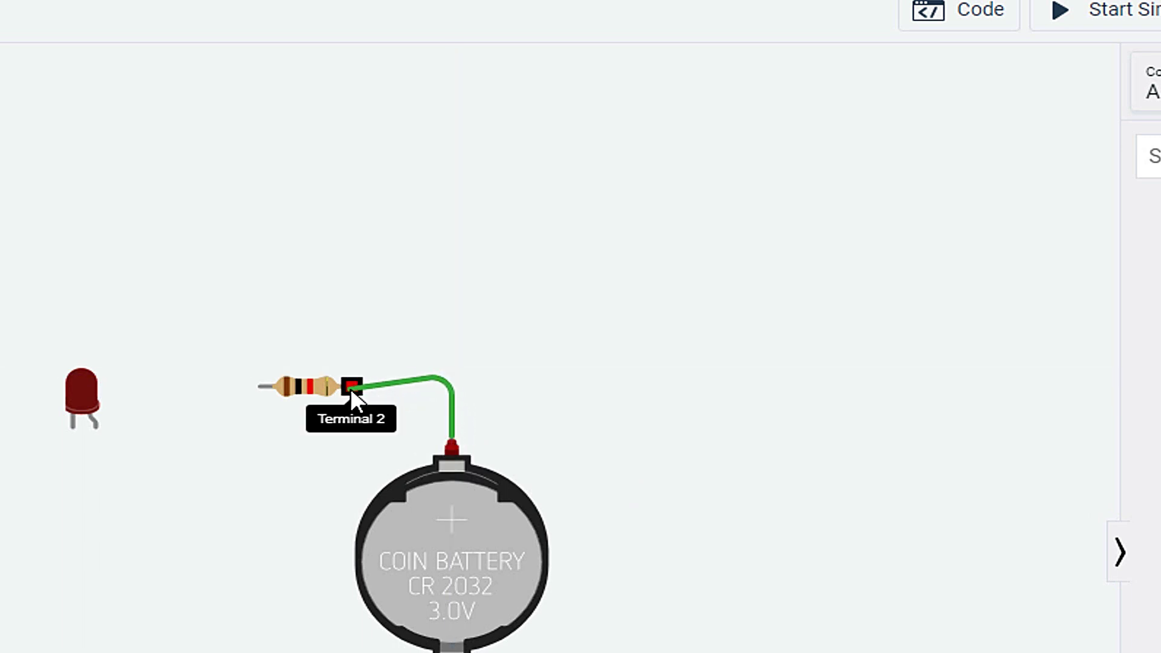
pyautogui.click(410, 381)
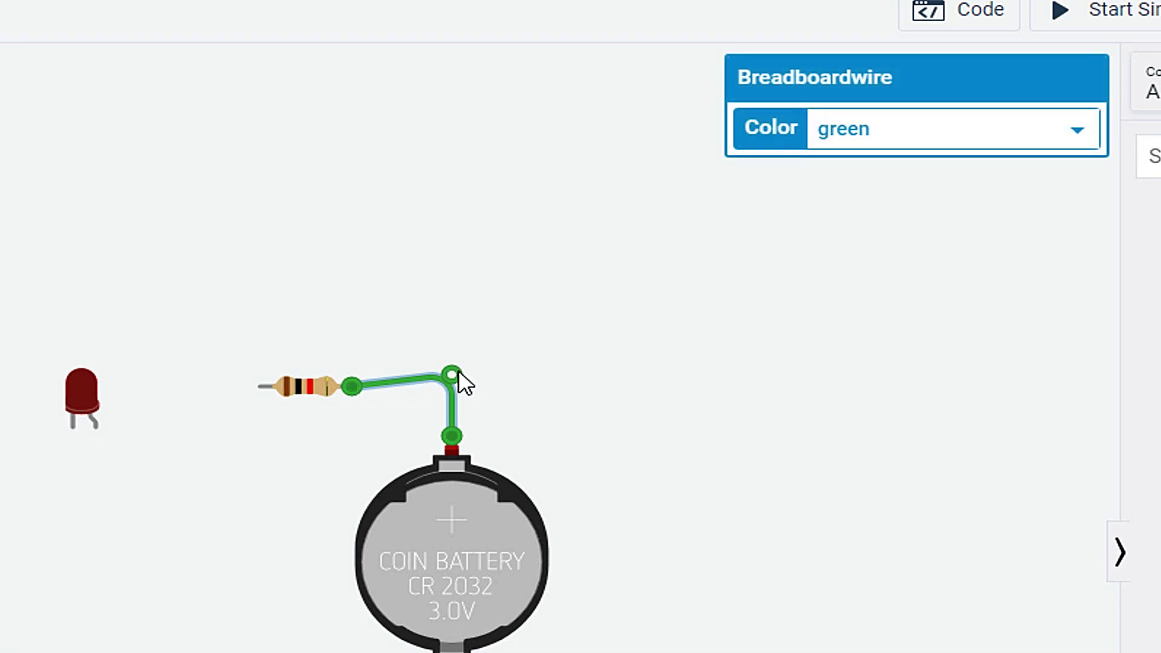
pyautogui.moveTo(459, 373); pyautogui.dragTo(460, 388)
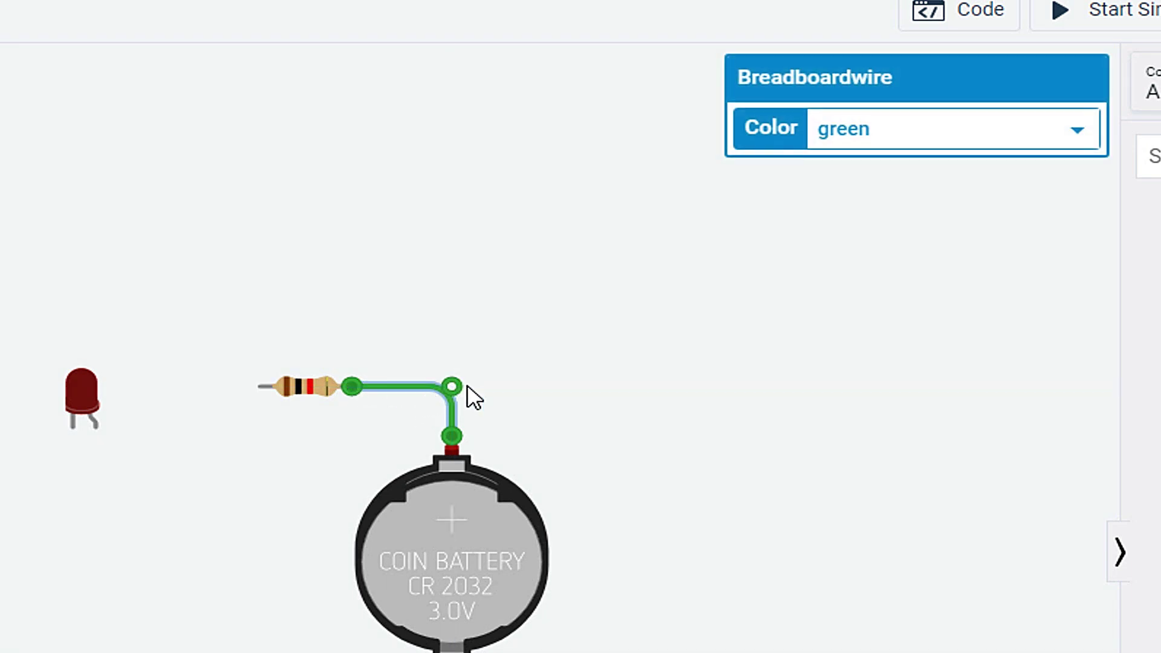
# - Make the resistor-to-battery wire red, leaving the other wire green
pyautogui.click(863, 143)
pyautogui.click(844, 186)
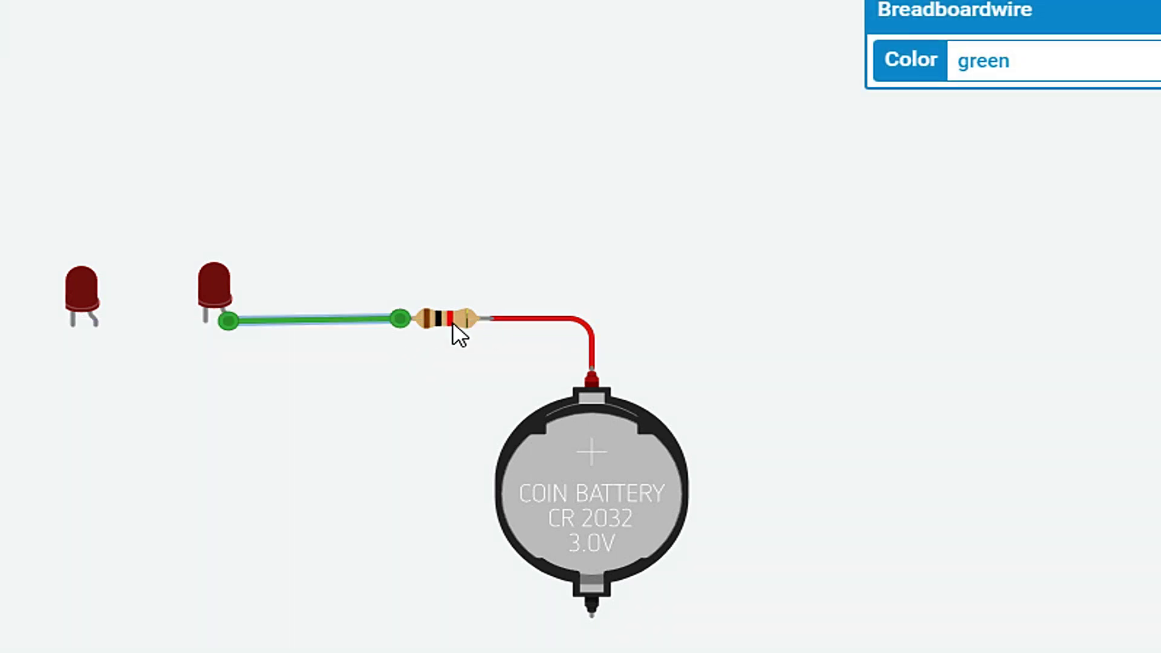
pyautogui.click(1009, 77)
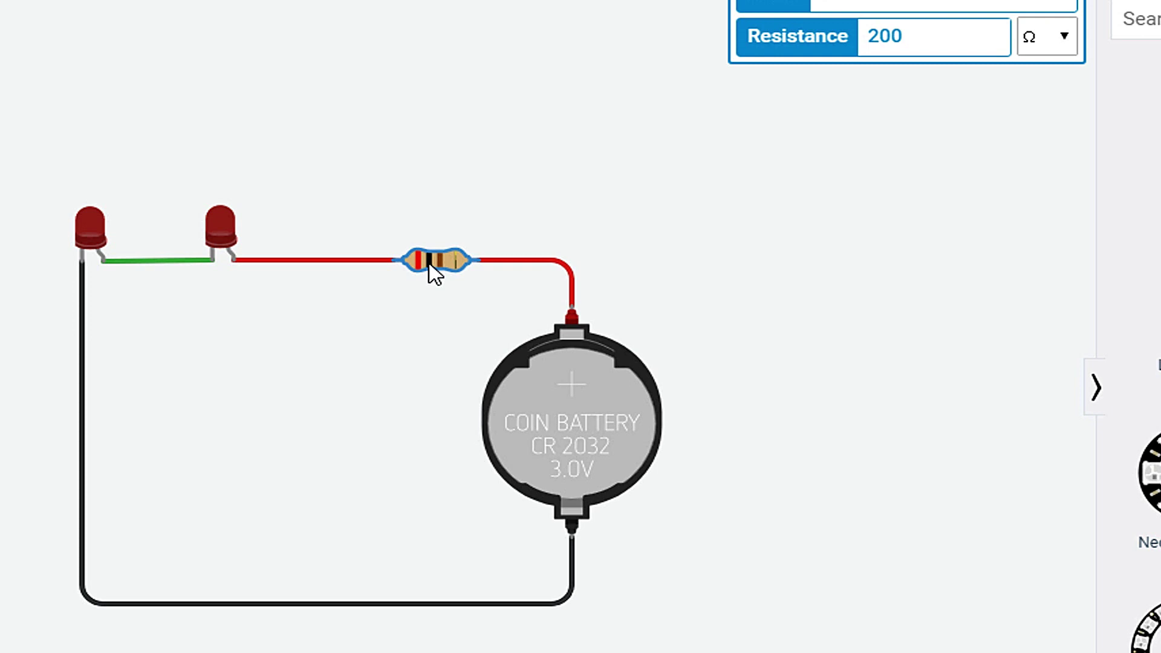
# - Select the coin battery on the canvas
pyautogui.click(561, 399)
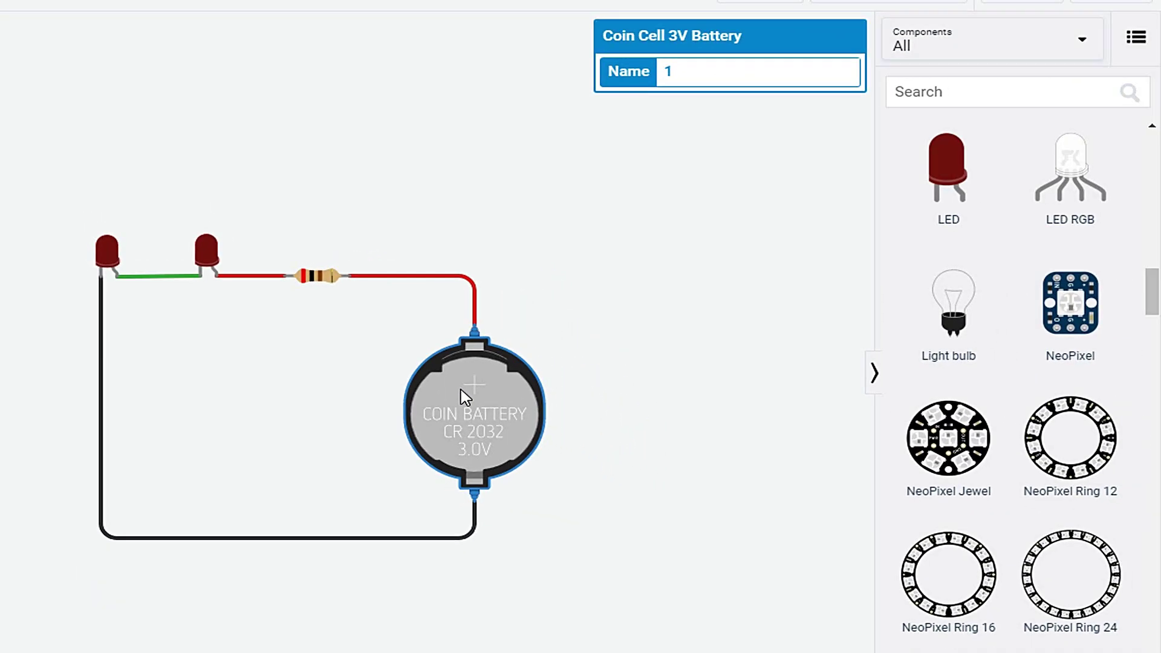
# - Add a slide switch near the resistor and colour its wire to the battery red
pyautogui.scroll(5, 998, 407)
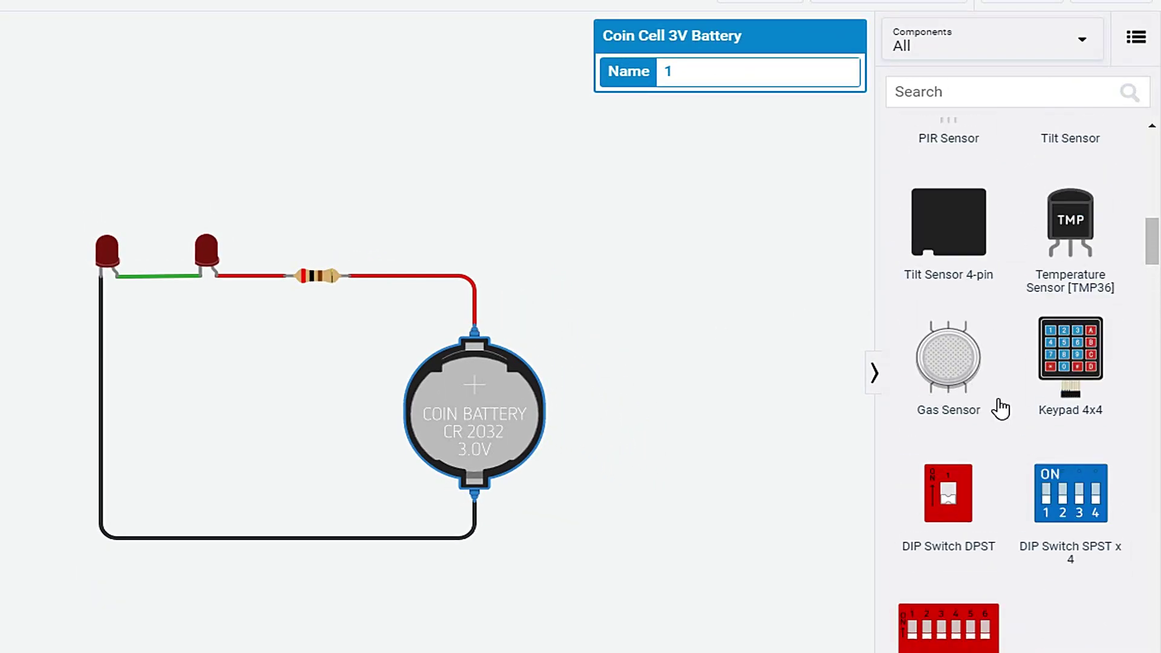
pyautogui.scroll(10, 1001, 409)
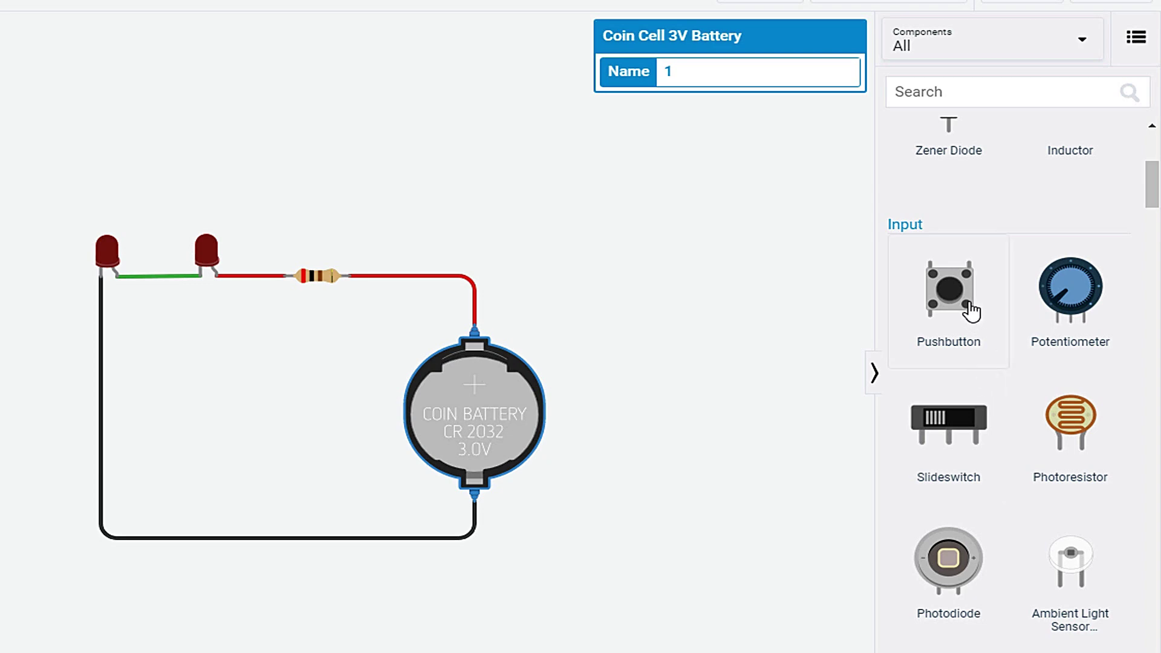
pyautogui.moveTo(971, 446); pyautogui.dragTo(422, 240)
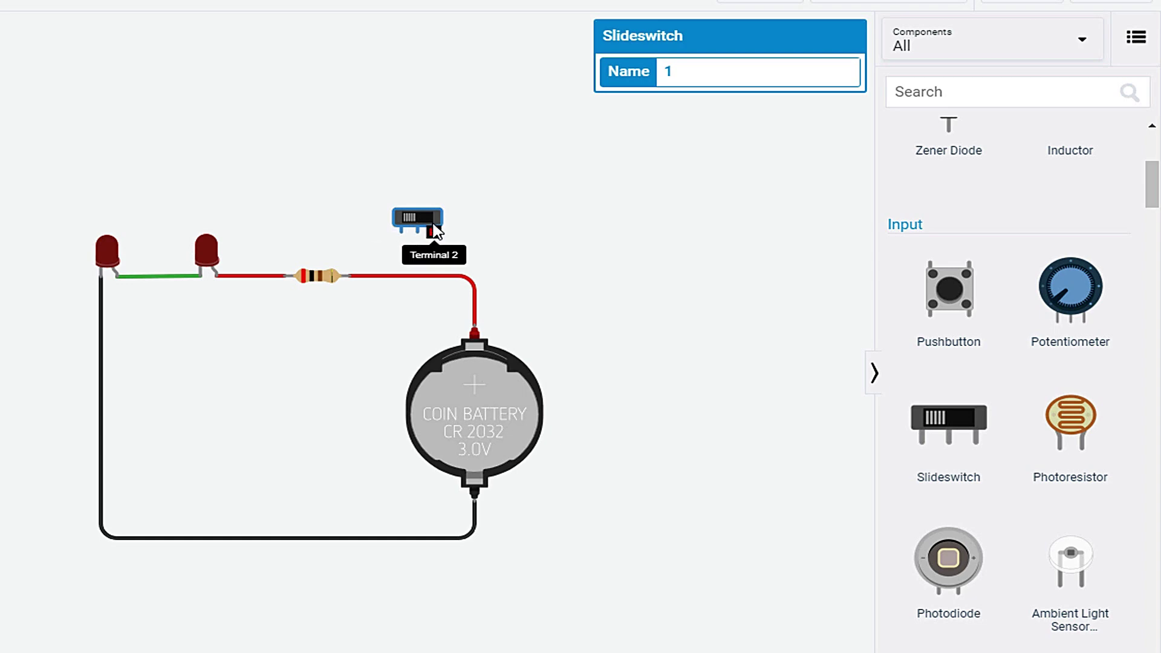
pyautogui.click(433, 277)
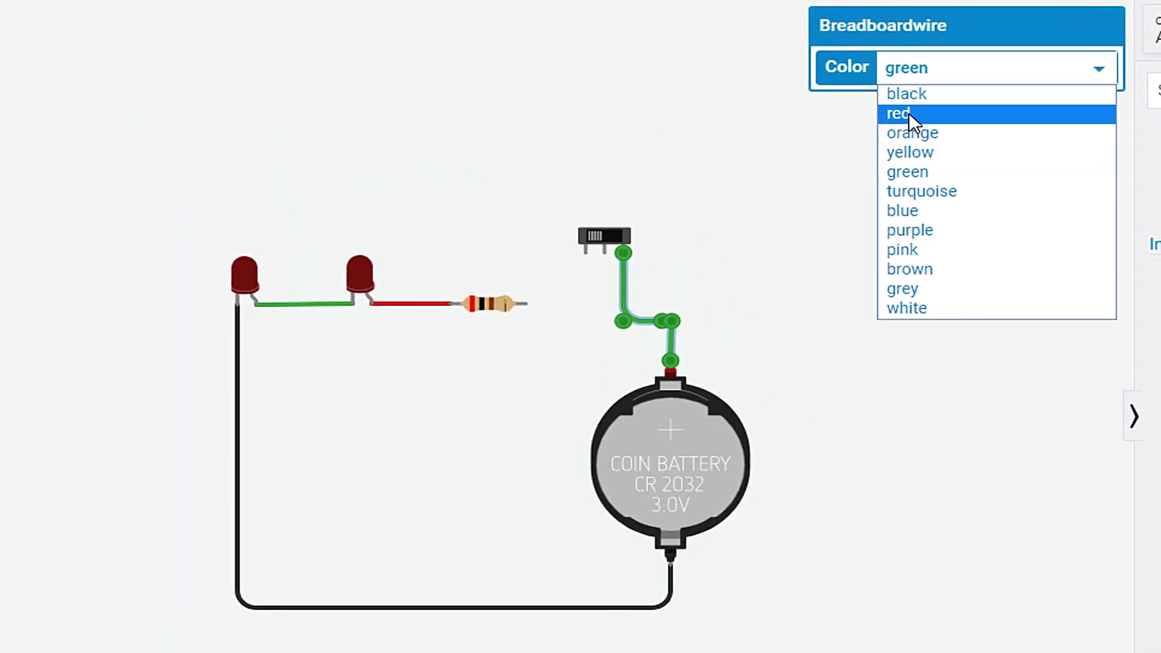
pyautogui.click(909, 112)
pyautogui.click(604, 253)
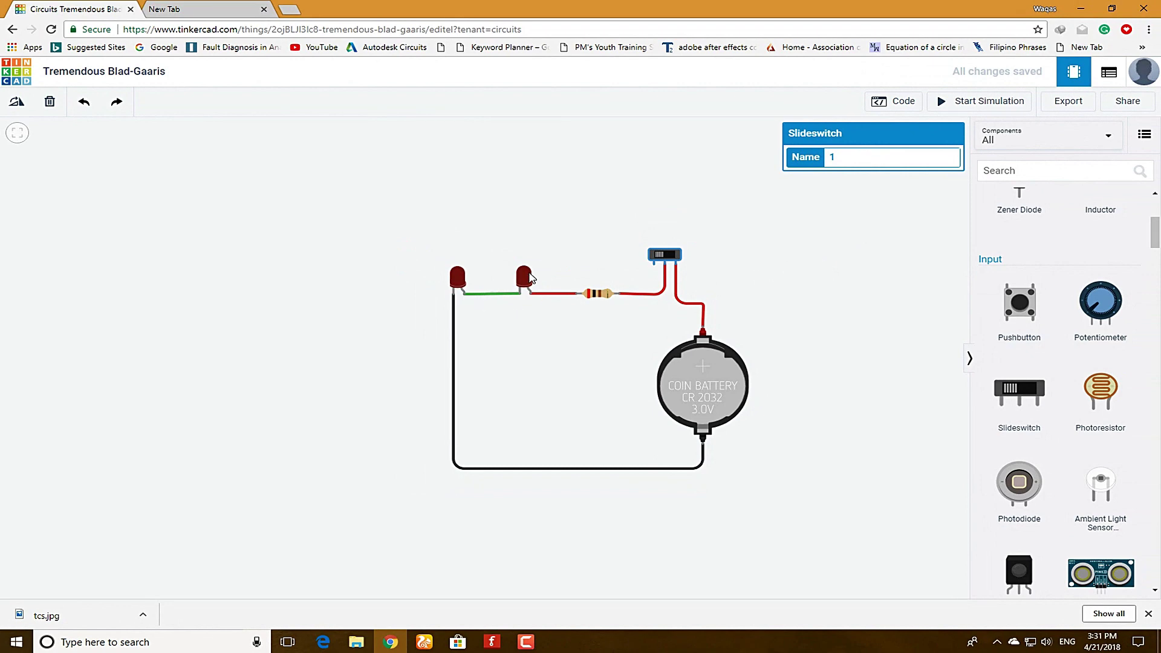
# - Delete both LEDs together with their wires
pyautogui.click(530, 278)
pyautogui.click(463, 277)
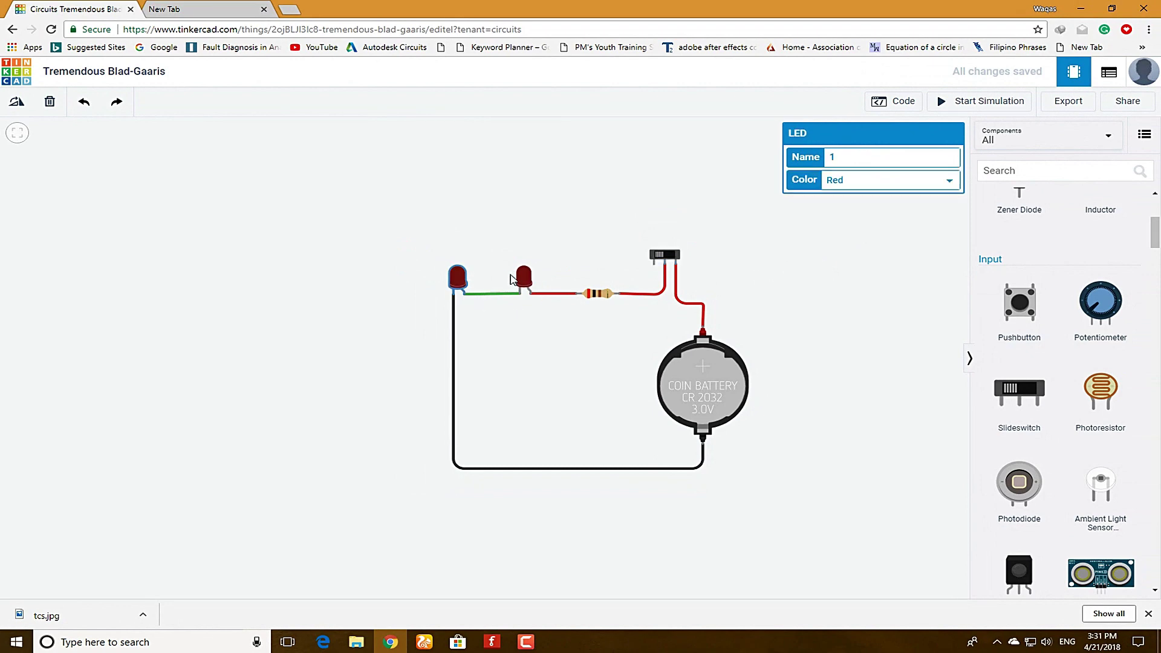
pyautogui.click(527, 278)
pyautogui.click(465, 277)
pyautogui.click(523, 276)
pyautogui.press('Delete')
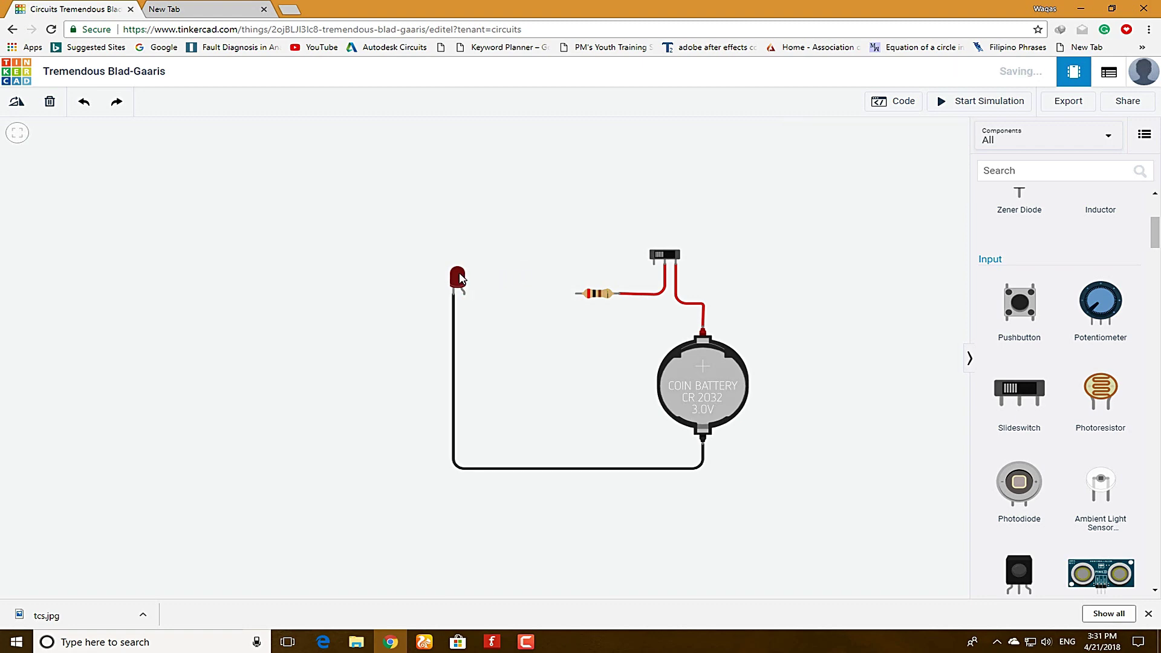
pyautogui.click(458, 277)
pyautogui.press('Delete')
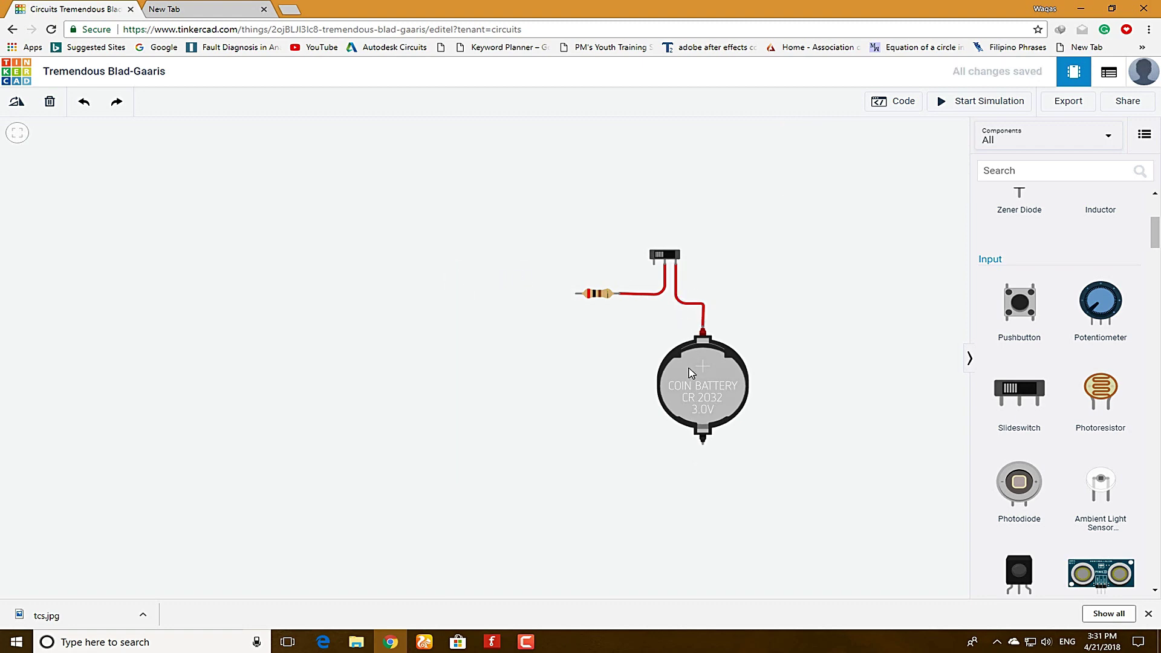
# - Remove the wires to and from the slide switch and shift the switch right
pyautogui.click(689, 371)
pyautogui.click(679, 301)
pyautogui.press('Delete')
pyautogui.click(636, 294)
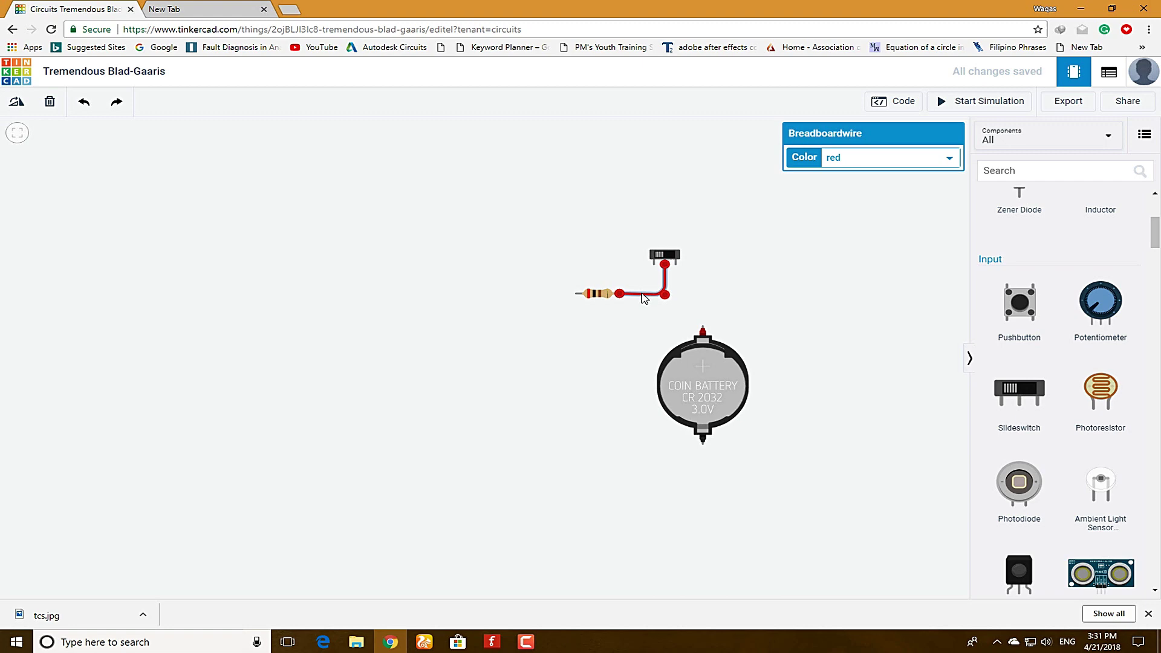
pyautogui.press('Delete')
pyautogui.click(664, 255)
pyautogui.moveTo(665, 255); pyautogui.dragTo(700, 254)
# - Move the resistor up beside the switch and set its resistance unit to kΩ
pyautogui.click(595, 298)
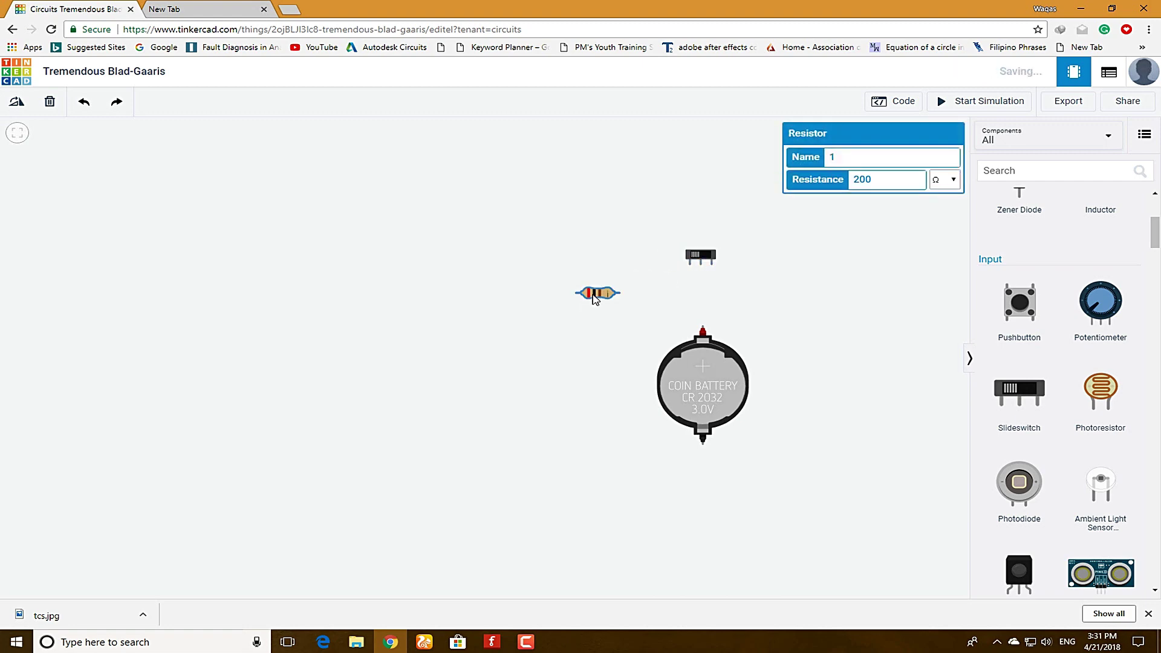
pyautogui.moveTo(599, 299); pyautogui.dragTo(562, 255)
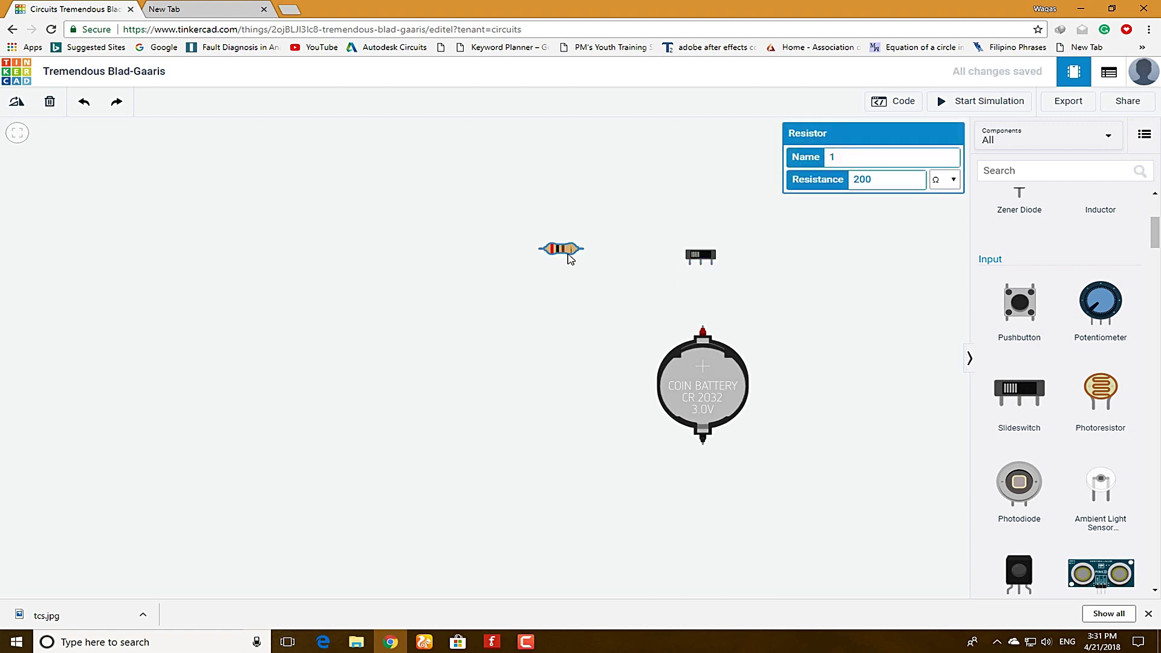
pyautogui.click(574, 257)
pyautogui.click(573, 252)
pyautogui.click(955, 181)
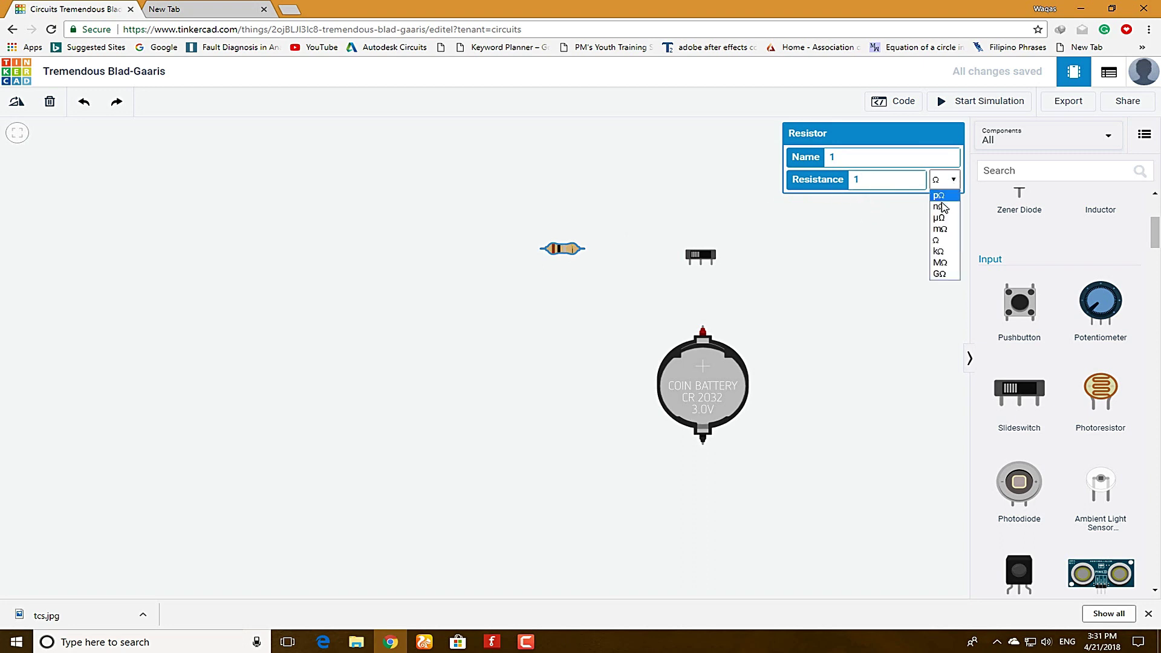
pyautogui.click(946, 251)
pyautogui.moveTo(556, 257); pyautogui.dragTo(580, 254)
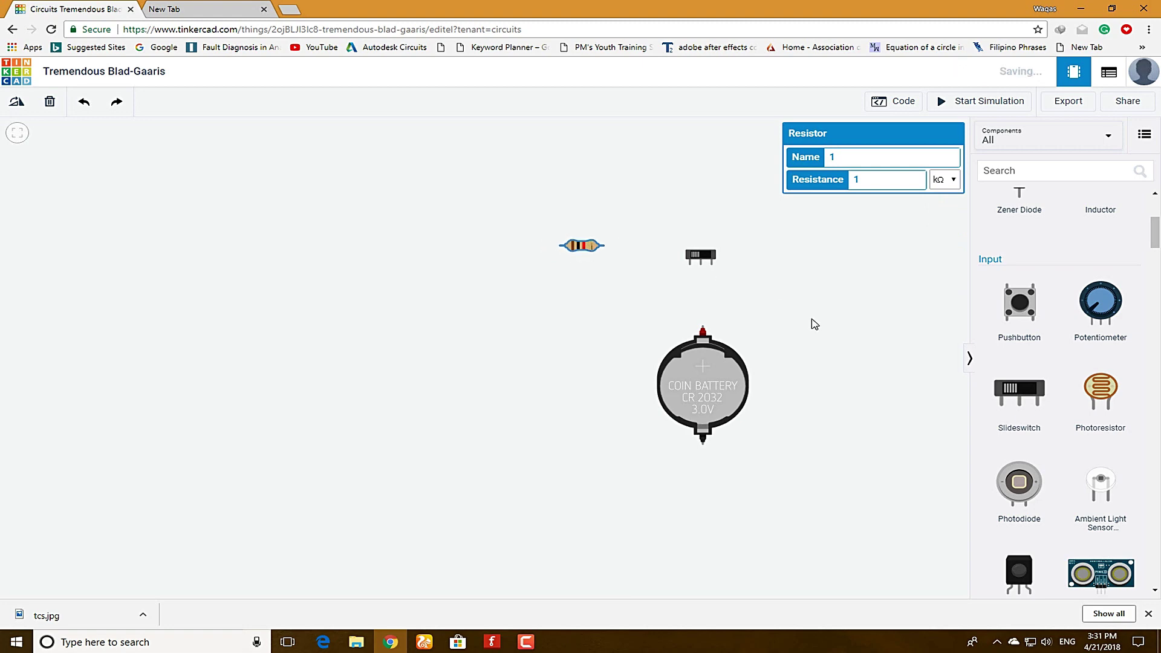
# - Place two red LEDs on the canvas and position them side by side
pyautogui.scroll(4, 1043, 421)
pyautogui.scroll(-15, 1043, 421)
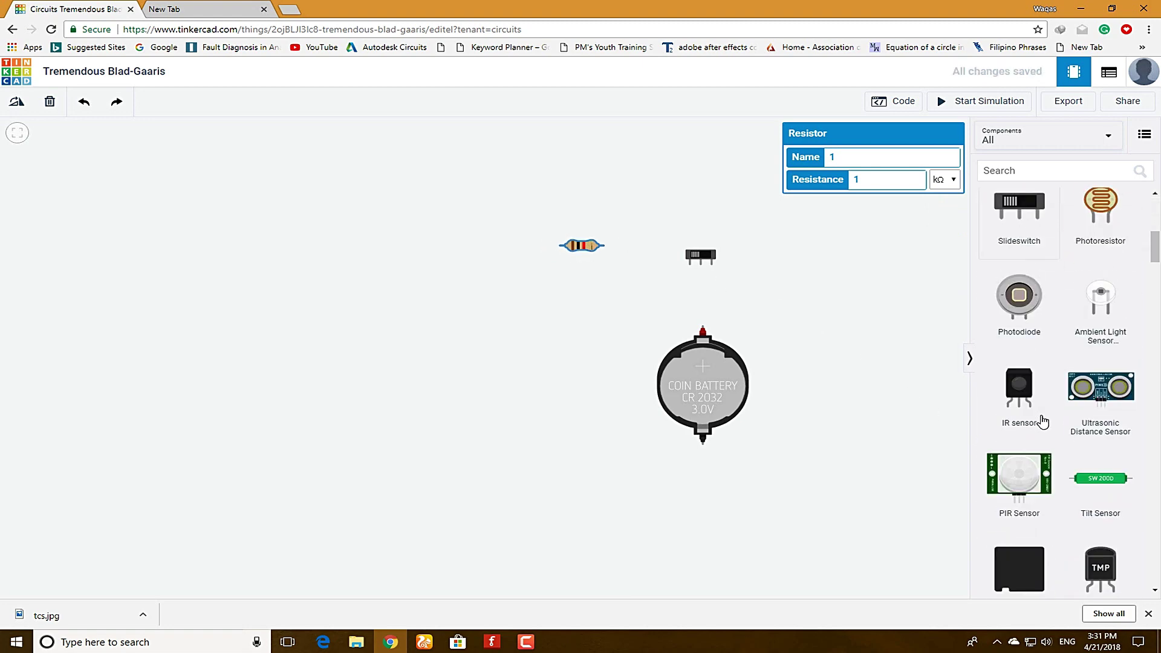
pyautogui.moveTo(1007, 330); pyautogui.dragTo(482, 295)
pyautogui.moveTo(998, 288); pyautogui.dragTo(436, 341)
pyautogui.moveTo(435, 285); pyautogui.dragTo(425, 245)
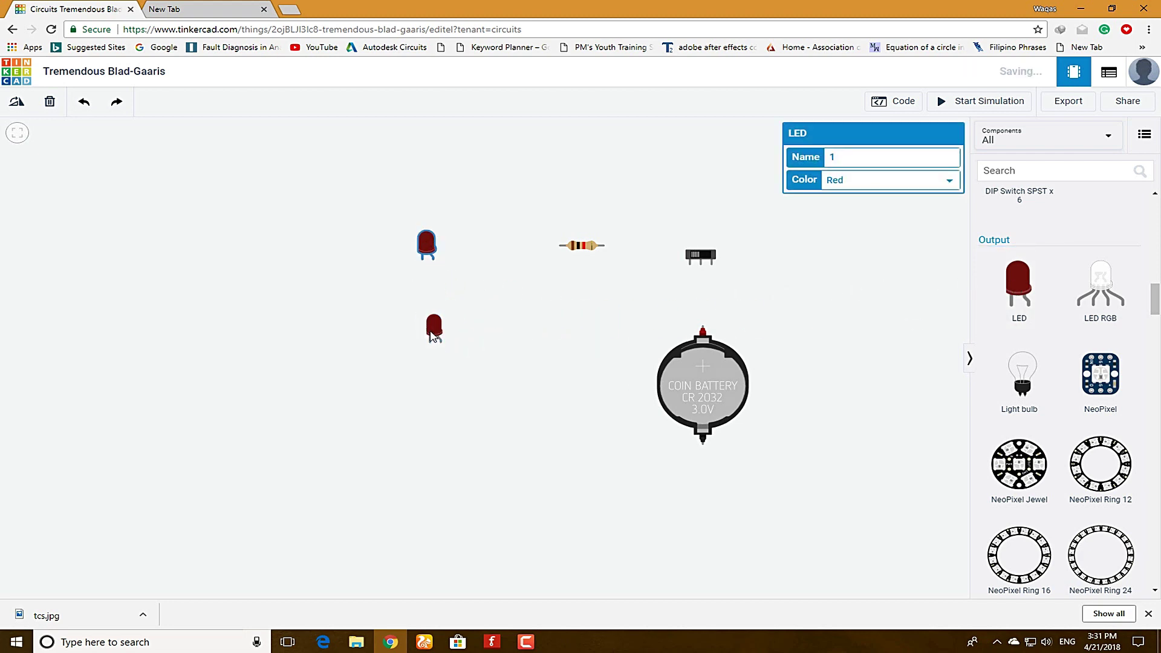
pyautogui.moveTo(435, 327); pyautogui.dragTo(425, 313)
pyautogui.click(426, 248)
pyautogui.moveTo(425, 248); pyautogui.dragTo(421, 255)
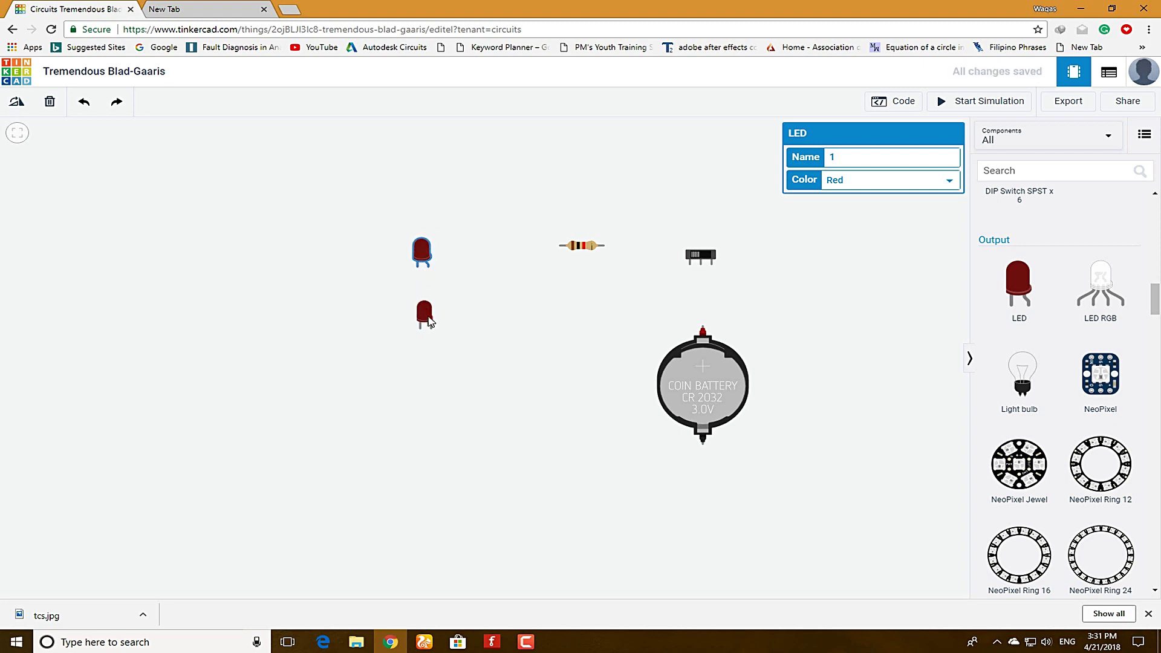
pyautogui.moveTo(430, 322); pyautogui.dragTo(442, 319)
pyautogui.moveTo(423, 273); pyautogui.dragTo(437, 304)
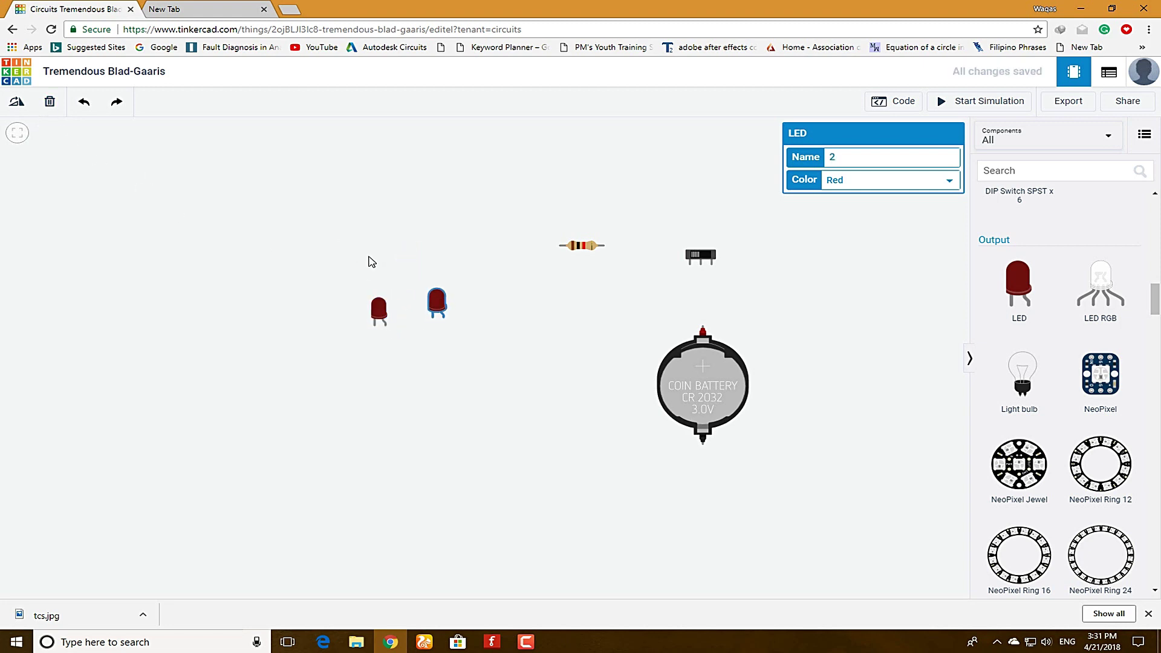
# - Rotate both LEDs to lie sideways and line them up in a row
pyautogui.click(17, 105)
pyautogui.click(16, 104)
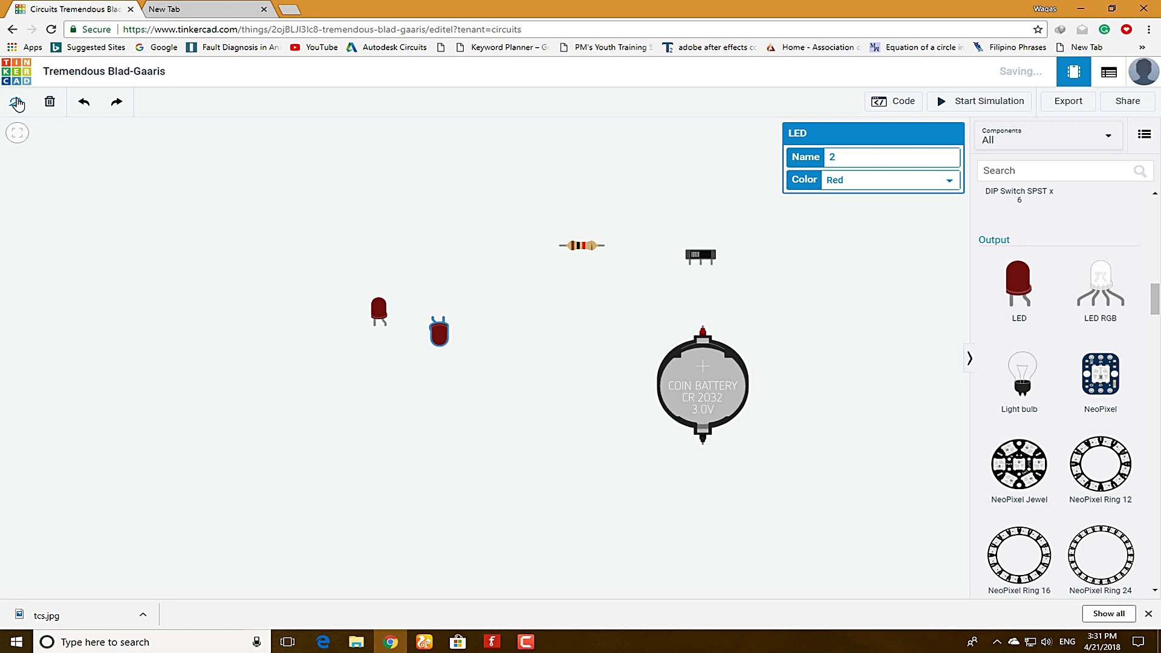
pyautogui.click(17, 104)
pyautogui.click(376, 309)
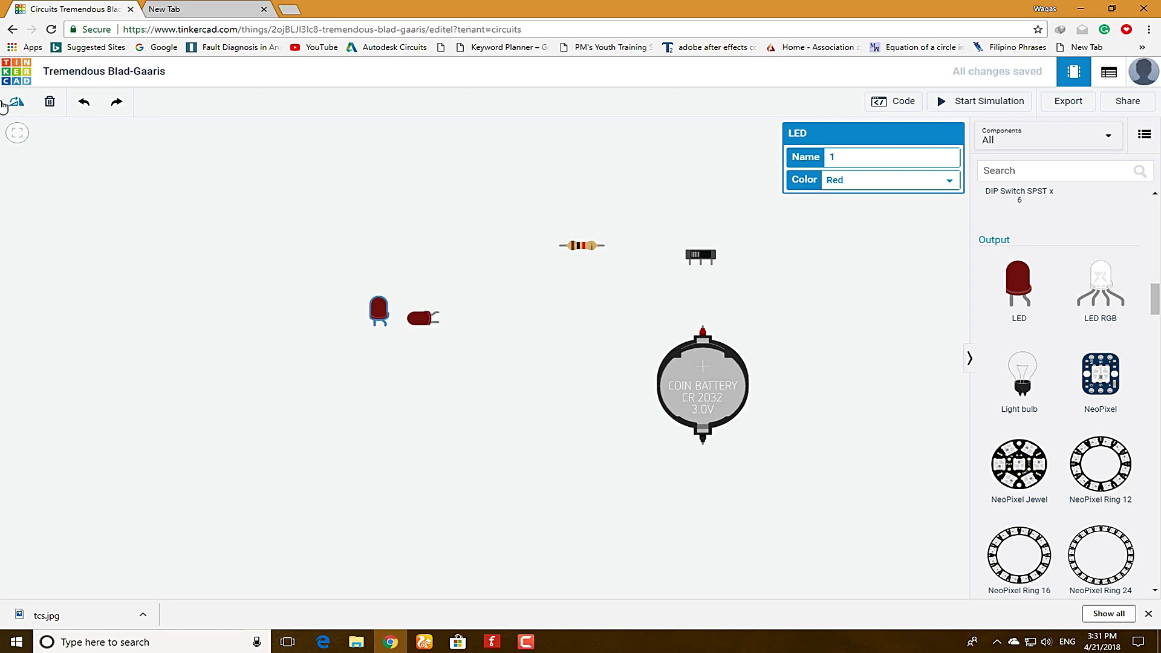
pyautogui.click(13, 105)
pyautogui.click(13, 104)
pyautogui.click(14, 104)
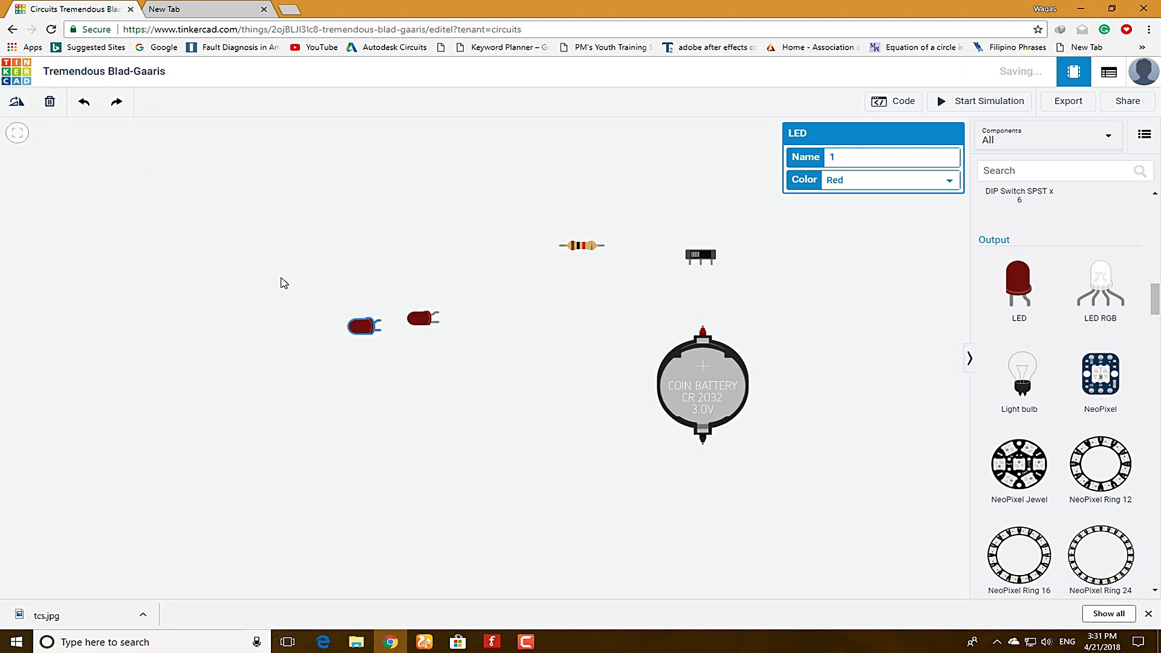
pyautogui.moveTo(356, 330); pyautogui.dragTo(478, 320)
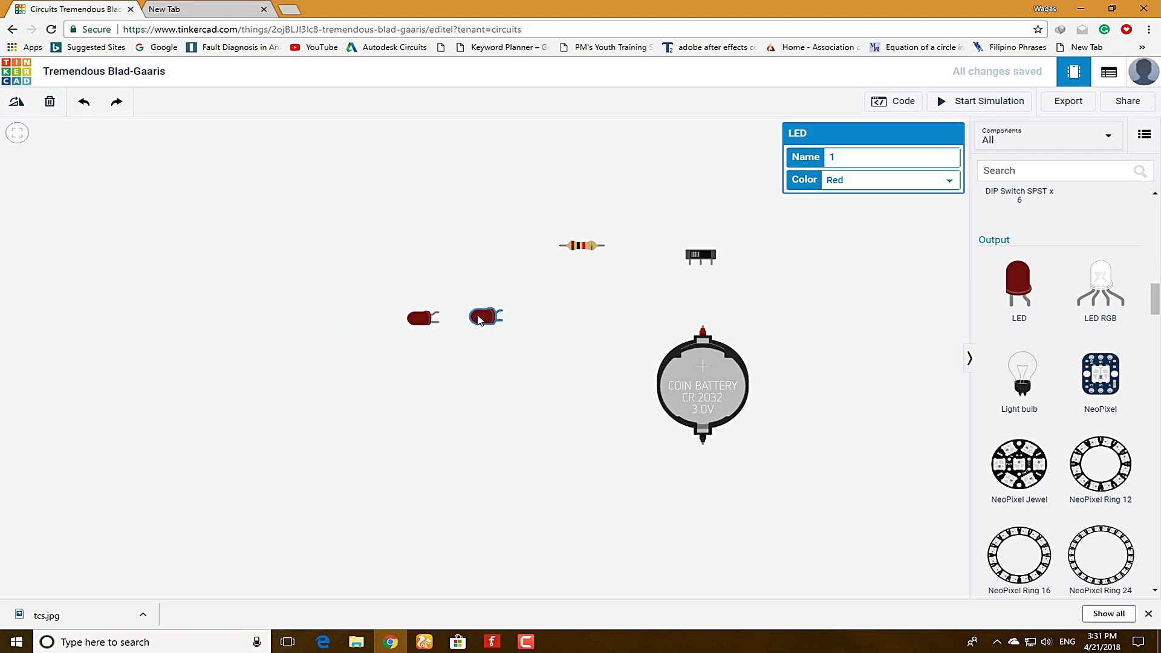
pyautogui.click(436, 313)
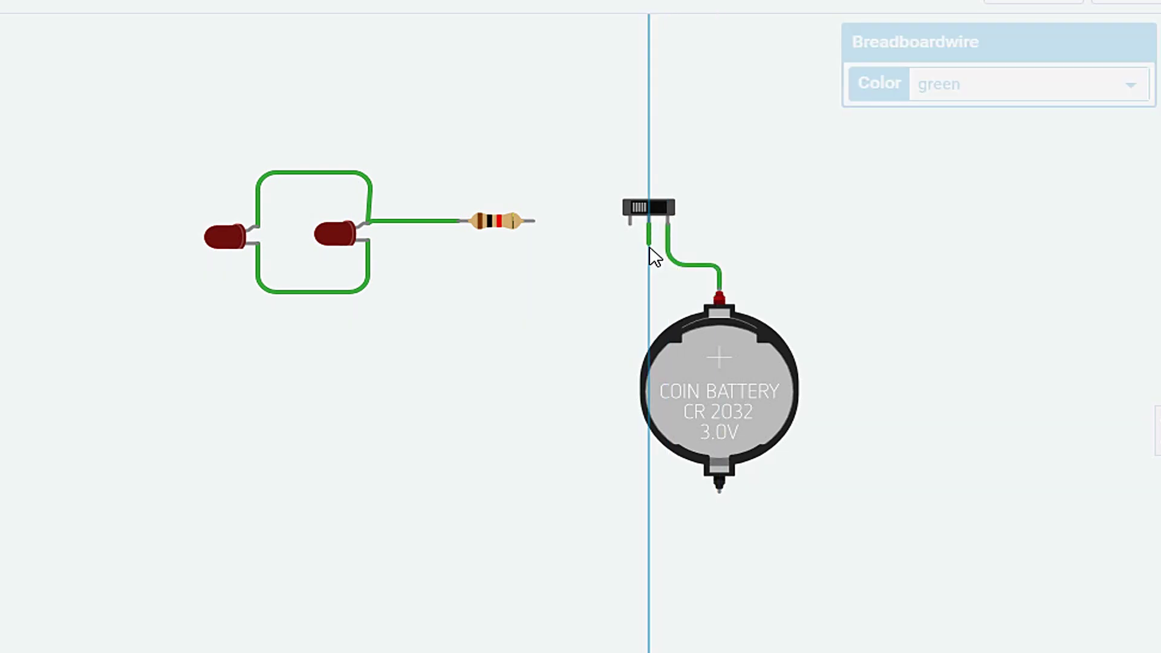
# - Connect the switch wire to the resistor's second terminal and tidy the switch, battery and wire bend
pyautogui.click(648, 248)
pyautogui.click(537, 224)
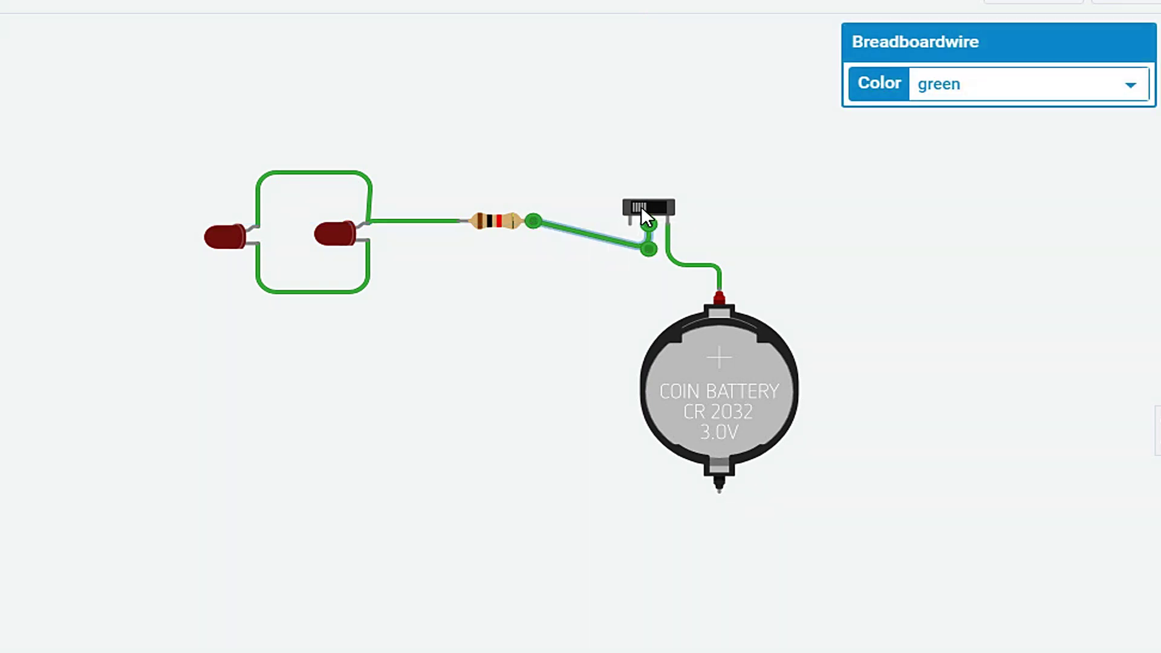
pyautogui.moveTo(641, 205); pyautogui.dragTo(641, 171)
pyautogui.moveTo(724, 380); pyautogui.dragTo(723, 331)
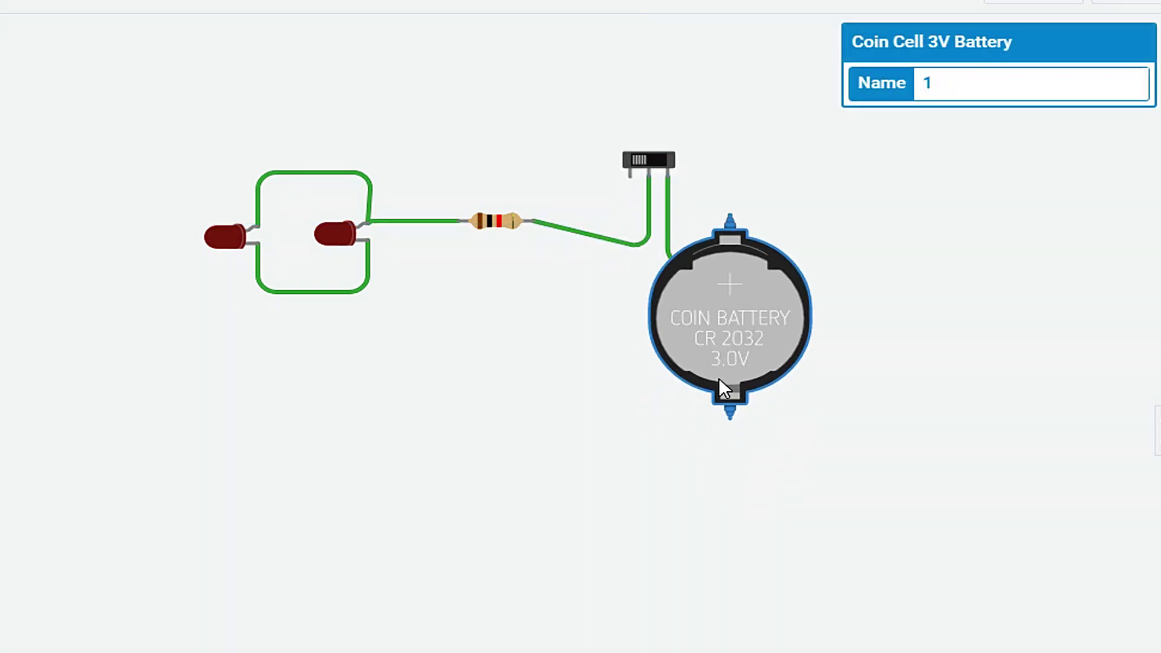
pyautogui.click(640, 244)
pyautogui.moveTo(639, 244); pyautogui.dragTo(648, 219)
pyautogui.moveTo(700, 347); pyautogui.dragTo(710, 384)
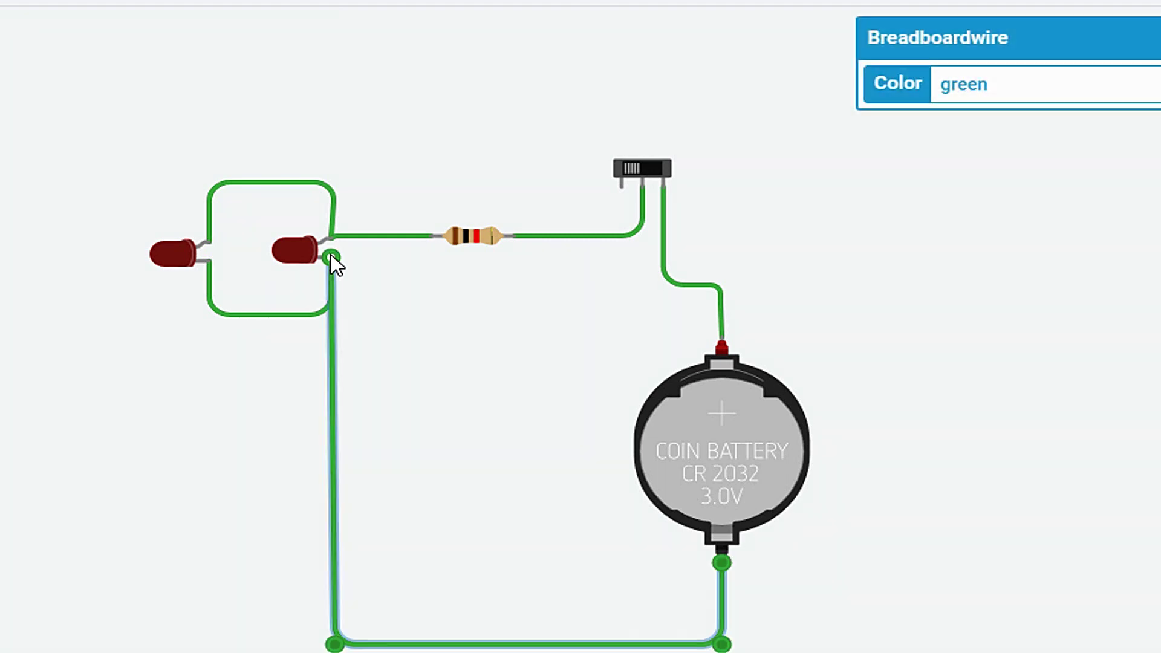
# - Colour the return wire black and the resistor-switch, switch-battery and LED-resistor wires red
pyautogui.click(963, 92)
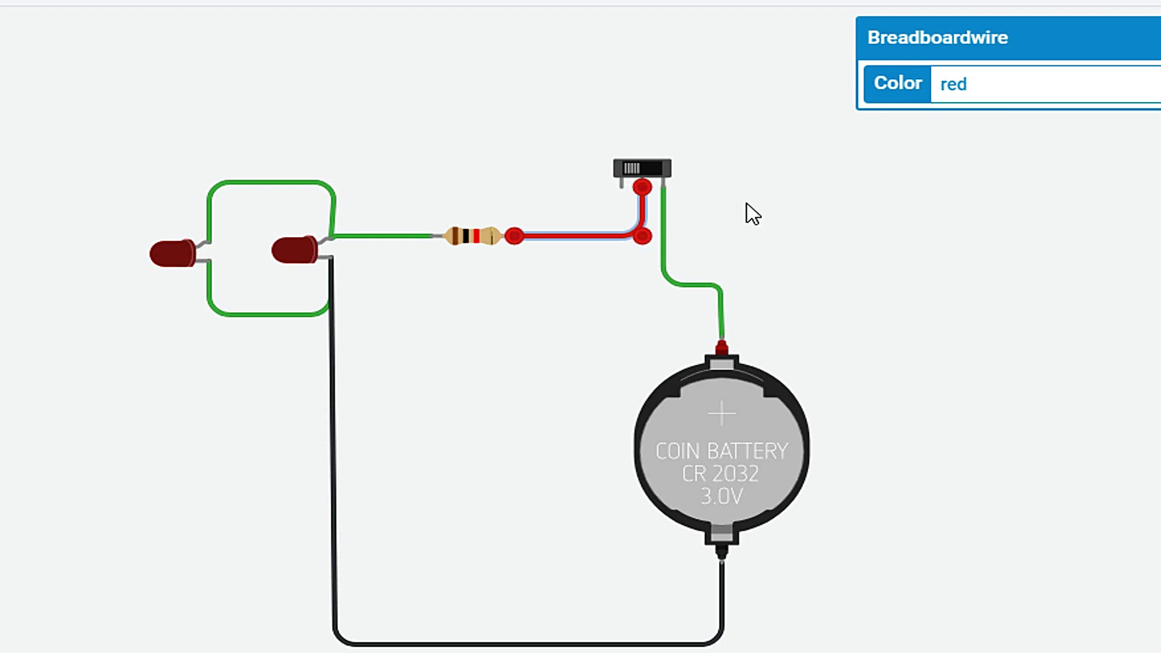
pyautogui.click(688, 282)
pyautogui.click(942, 98)
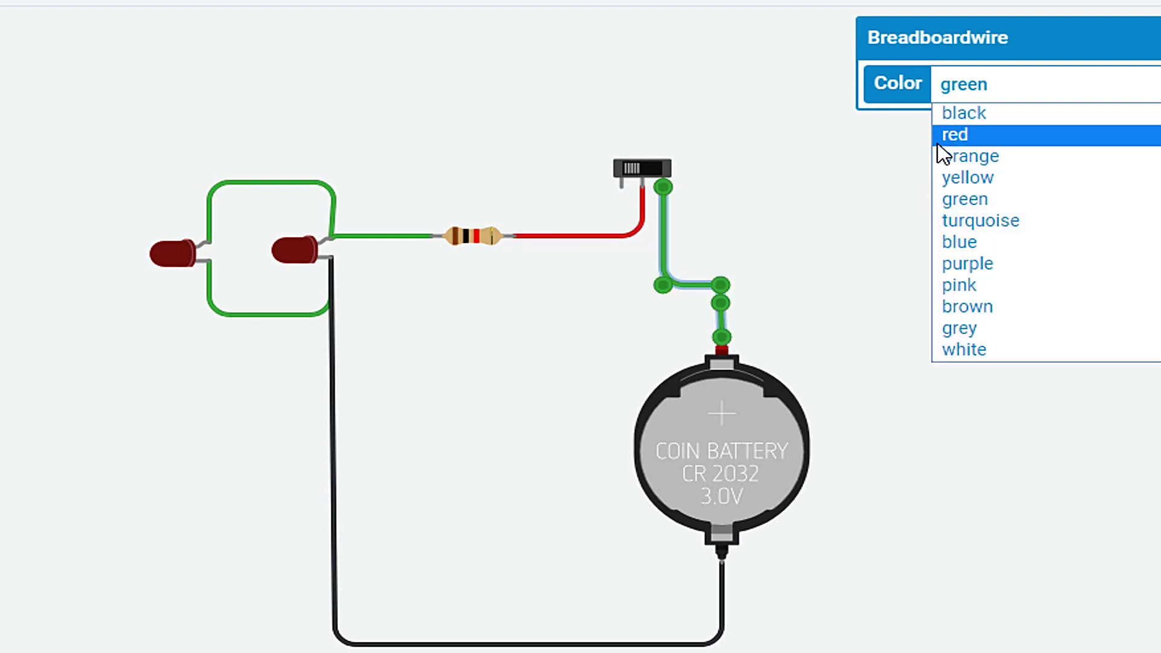
pyautogui.click(950, 134)
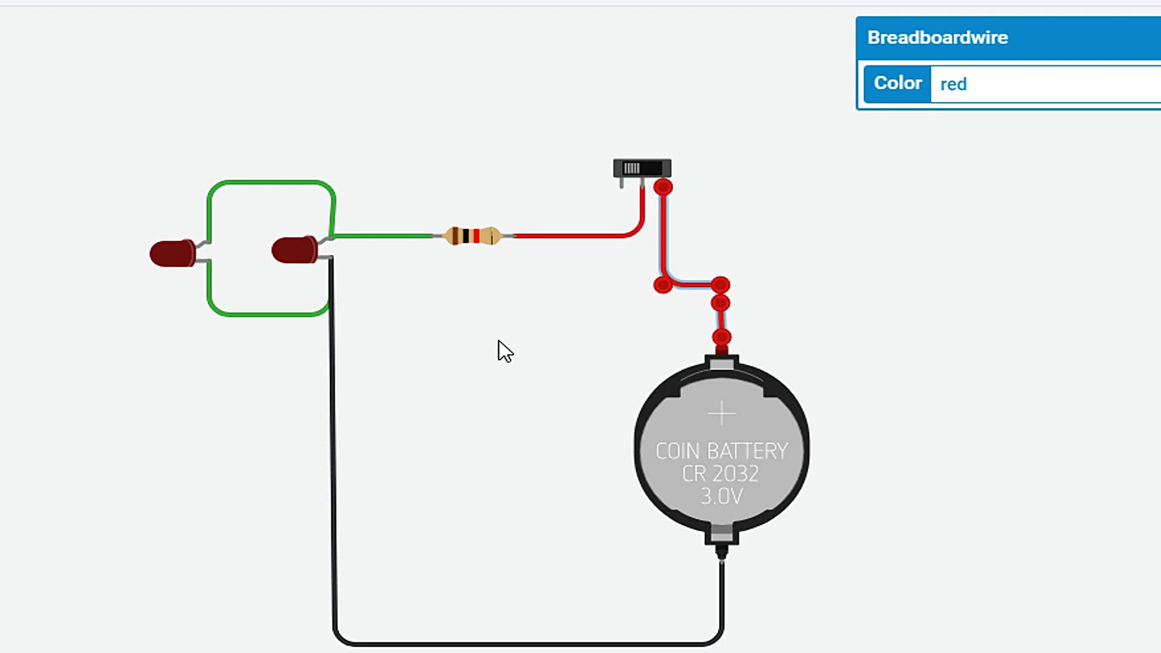
pyautogui.click(379, 236)
pyautogui.click(949, 87)
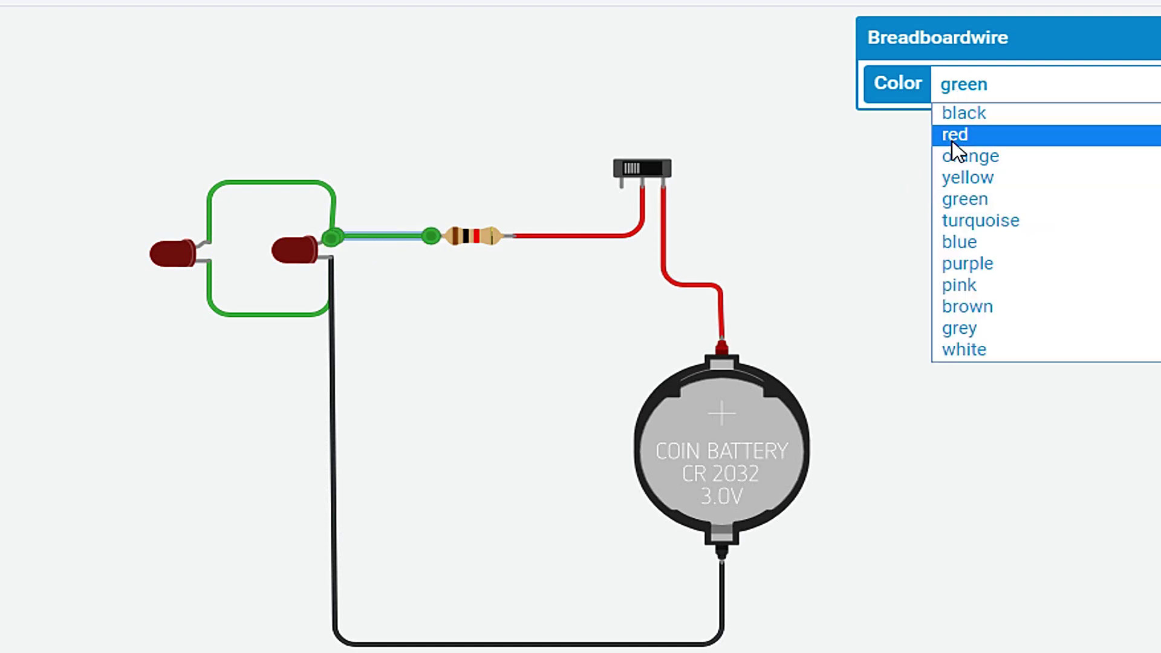
pyautogui.click(971, 132)
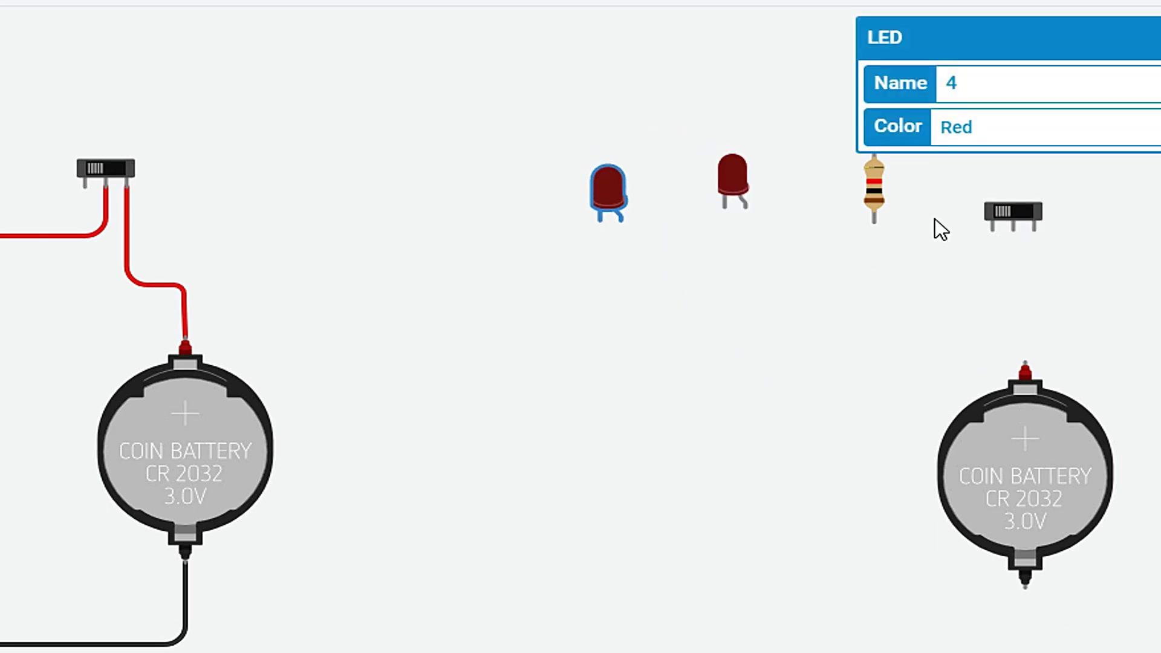
# - Select the second resistor to check its resistance value
pyautogui.click(876, 190)
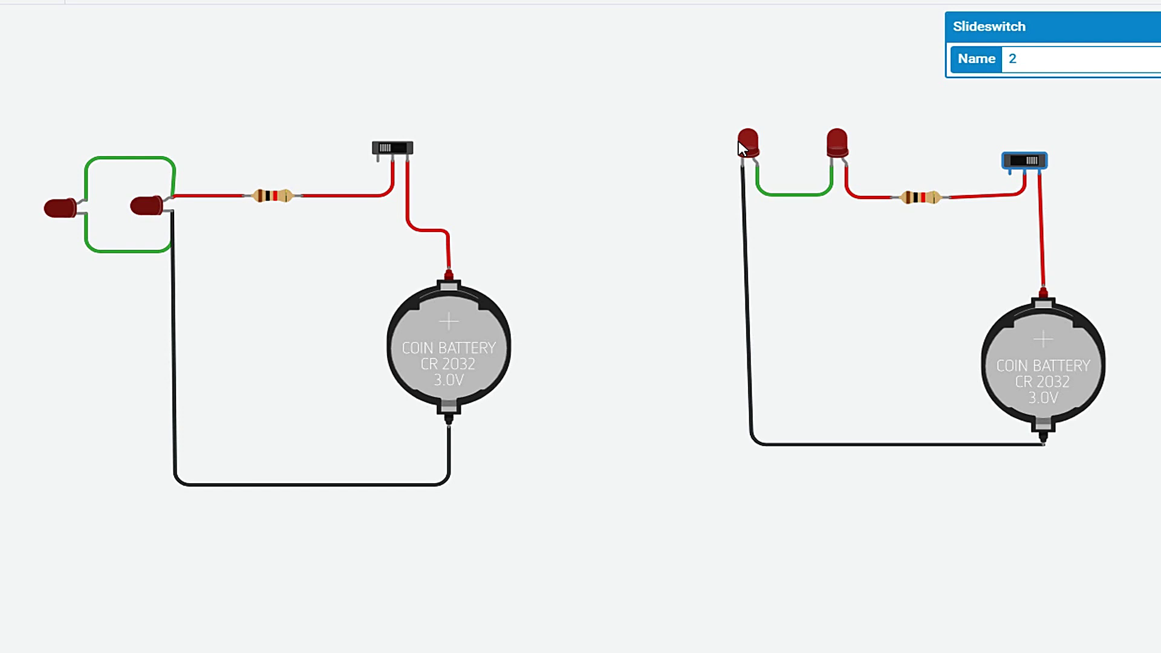
# - Toggle the left slide switch on during simulation to light its two parallel LEDs
pyautogui.click(408, 149)
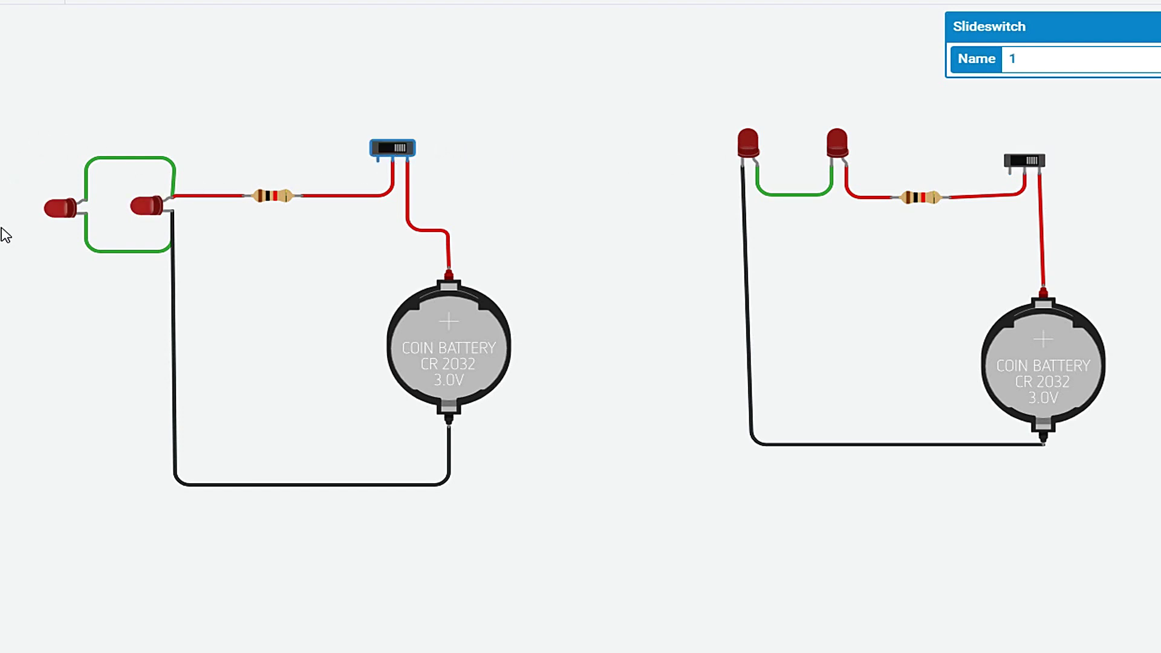